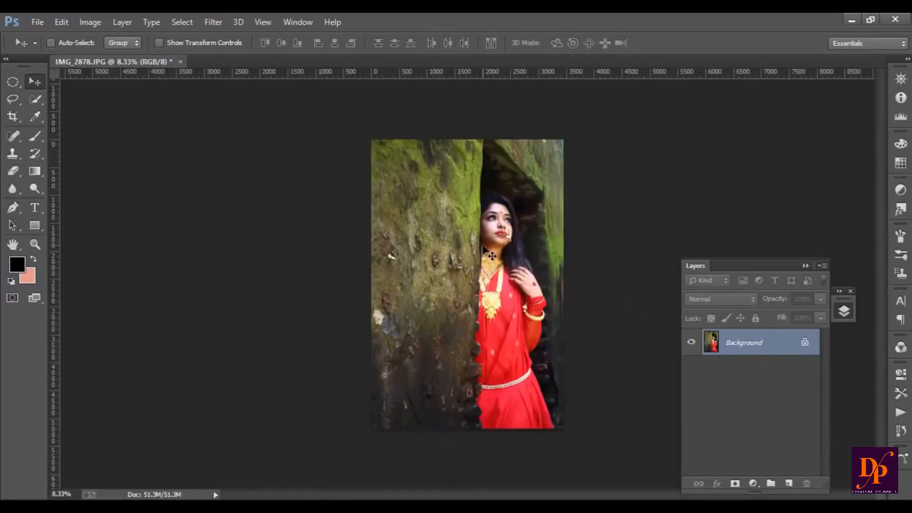
# - Examine the woman's face up close and the whole portrait at full view
pyautogui.press('z')
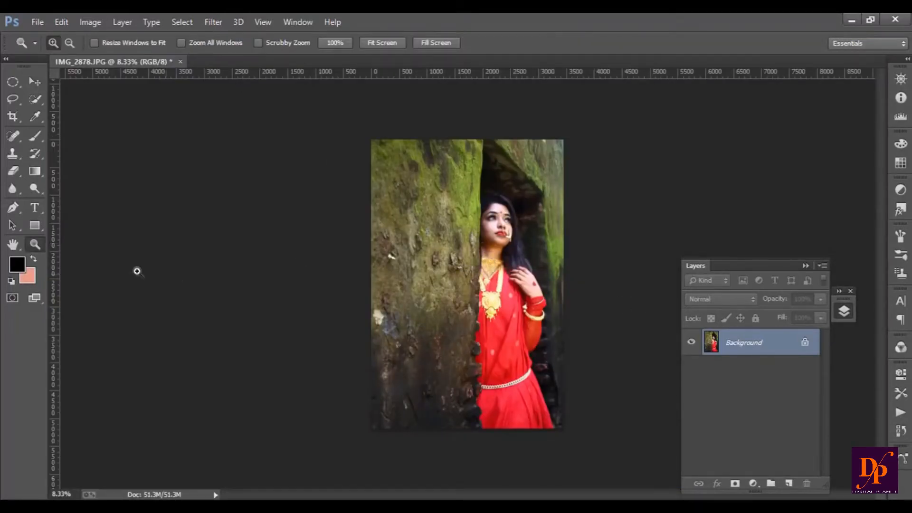
pyautogui.click(523, 232)
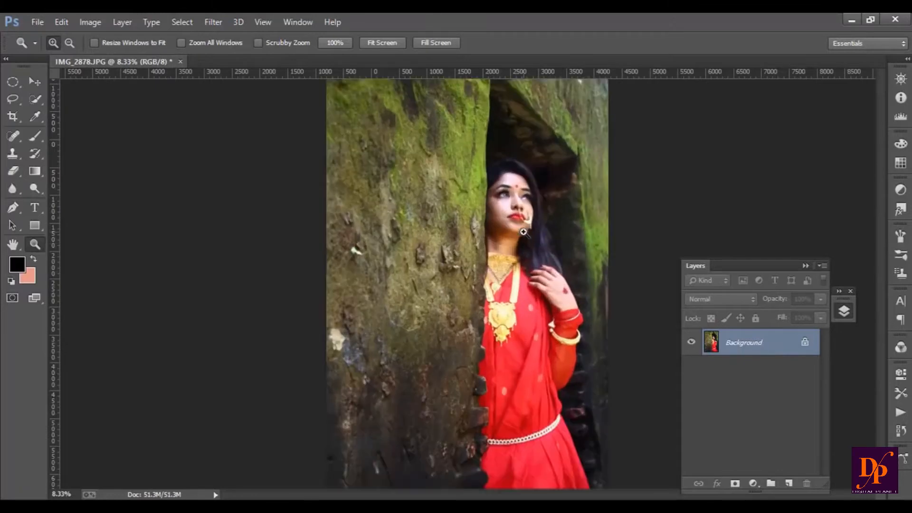
pyautogui.click(523, 232)
pyautogui.click(523, 231)
pyautogui.moveTo(476, 215); pyautogui.dragTo(448, 282)
pyautogui.keyDown('alt'); pyautogui.click(484, 276); pyautogui.keyUp('alt')
pyautogui.keyDown('alt'); pyautogui.click(485, 276); pyautogui.keyUp('alt')
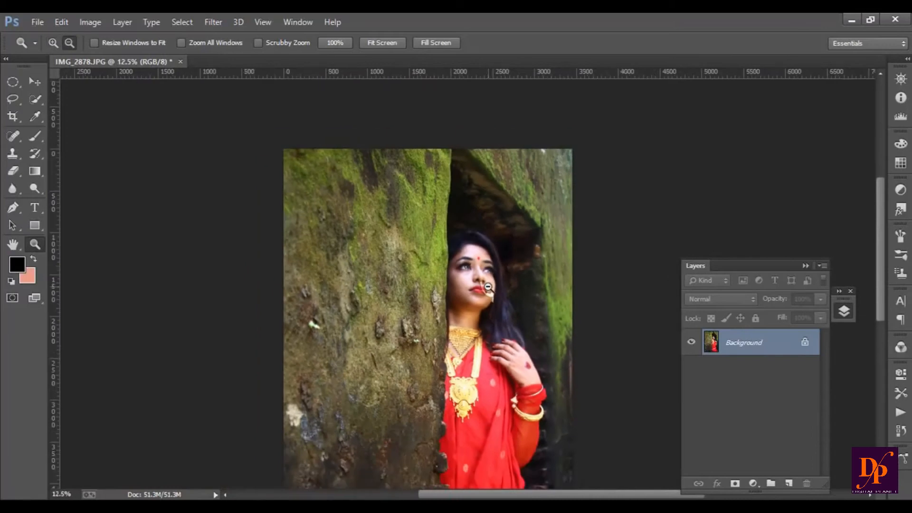
pyautogui.keyDown('alt'); pyautogui.click(485, 277); pyautogui.keyUp('alt')
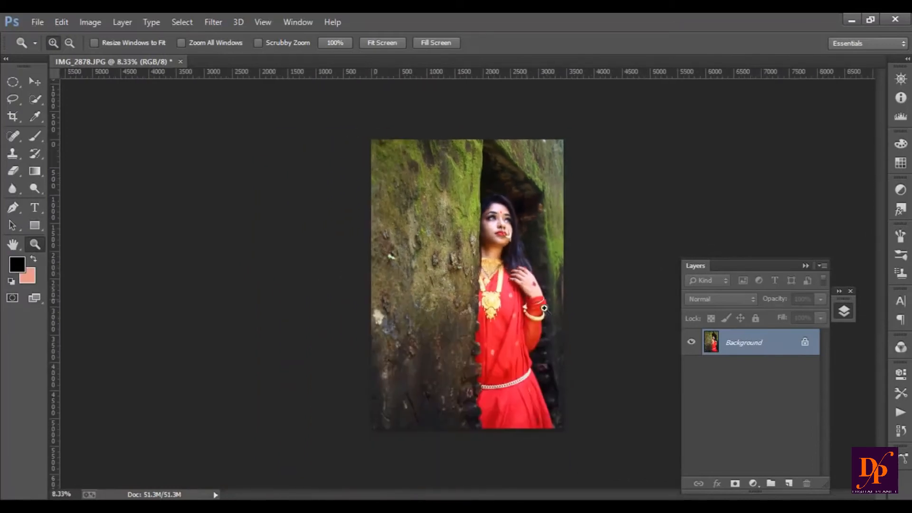
# - Convert the background to an editable layer, duplicate it and rename the copy "edit"
pyautogui.doubleClick(782, 346)
pyautogui.click(576, 174)
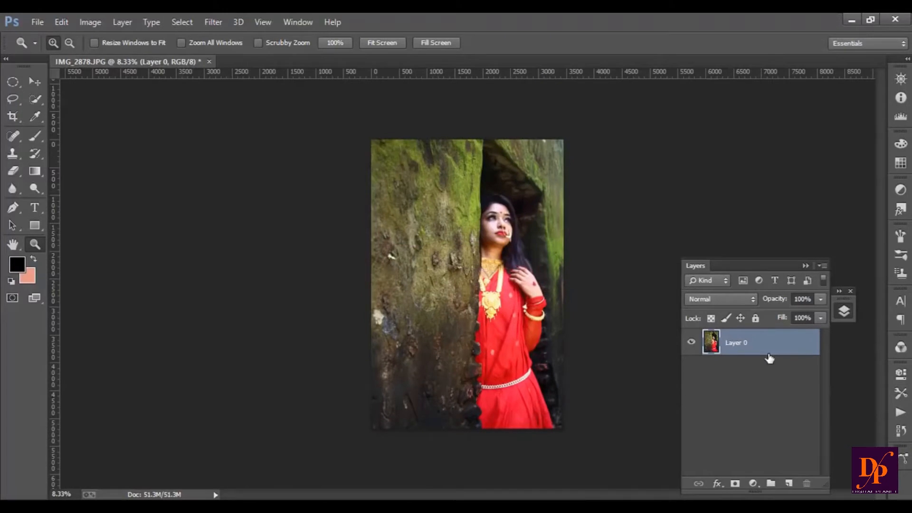
pyautogui.hotkey('ctrl', 'j')
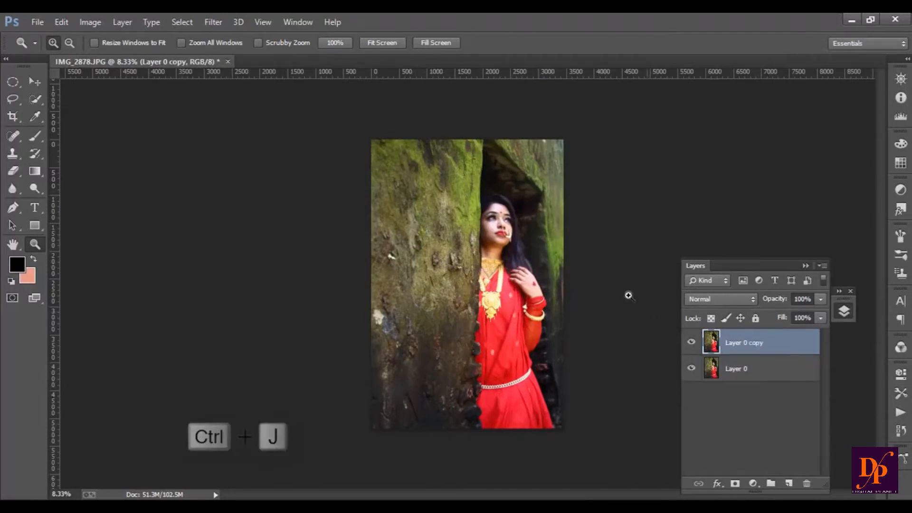
pyautogui.doubleClick(751, 343)
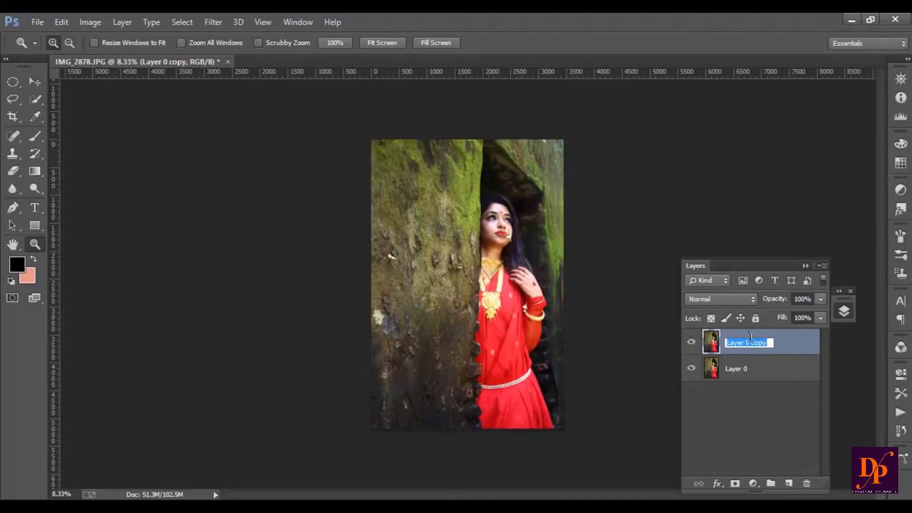
pyautogui.write('e')
pyautogui.press('Return')
# - Remove the small blemishes on the woman's cheek and forehead with the Spot Healing Brush at size 40
pyautogui.moveTo(501, 216); pyautogui.dragTo(501, 217)
pyautogui.click(500, 217)
pyautogui.moveTo(521, 272); pyautogui.dragTo(551, 281)
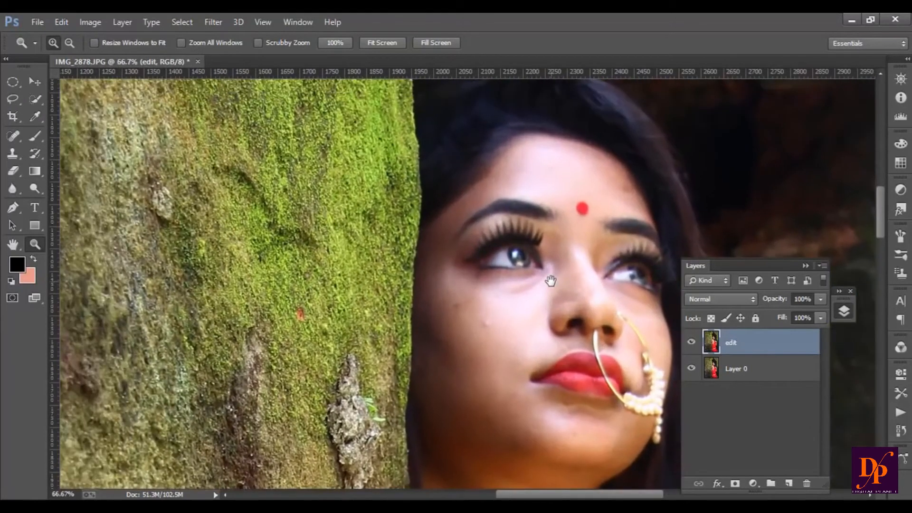
pyautogui.click(18, 138)
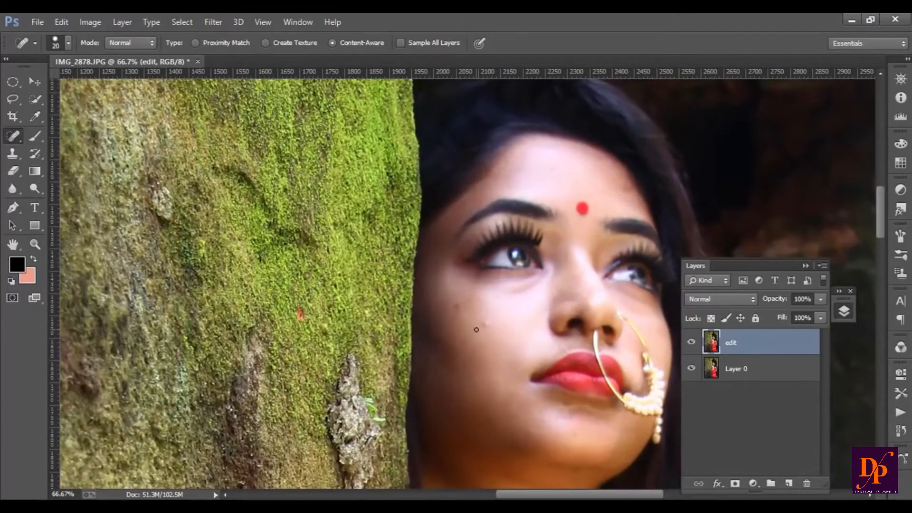
pyautogui.press(']')
pyautogui.click(456, 303)
pyautogui.click(628, 190)
pyautogui.click(631, 196)
# - Heal the spots under the woman's eye and below her chin
pyautogui.scroll(-3, 534, 169)
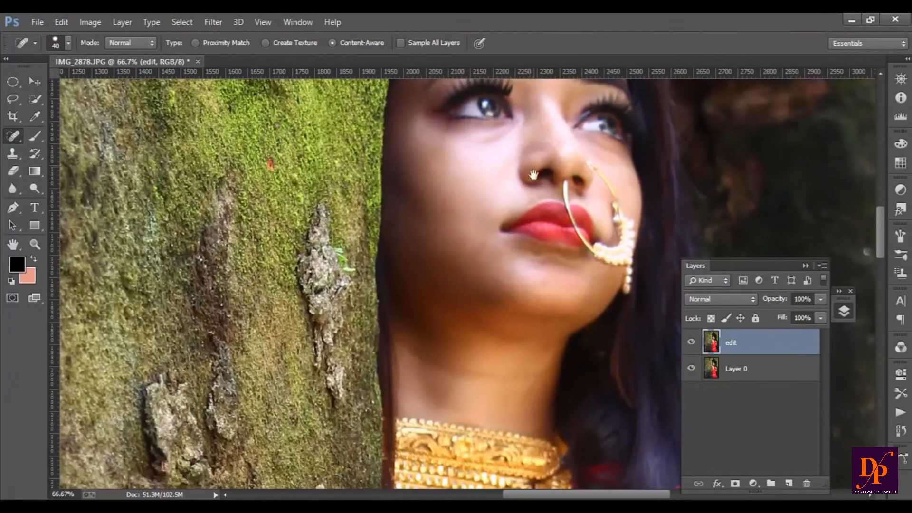
pyautogui.click(469, 149)
pyautogui.click(500, 325)
# - Clone wall texture over the pale patch and streaks on the lower-left wall with the Clone Stamp at size 500
pyautogui.click(35, 244)
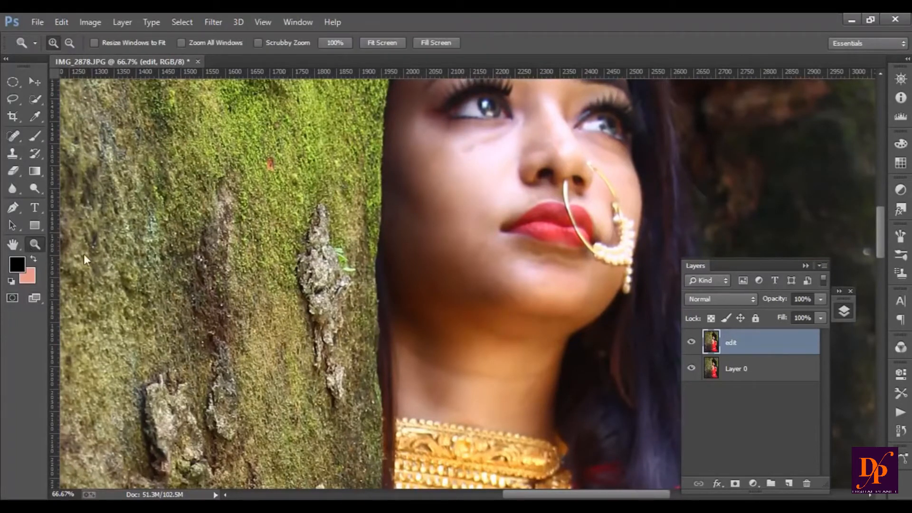
pyautogui.keyDown('alt'); pyautogui.click(442, 290); pyautogui.keyUp('alt')
pyautogui.keyDown('alt'); pyautogui.click(442, 290); pyautogui.keyUp('alt')
pyautogui.keyDown('alt'); pyautogui.click(437, 314); pyautogui.keyUp('alt')
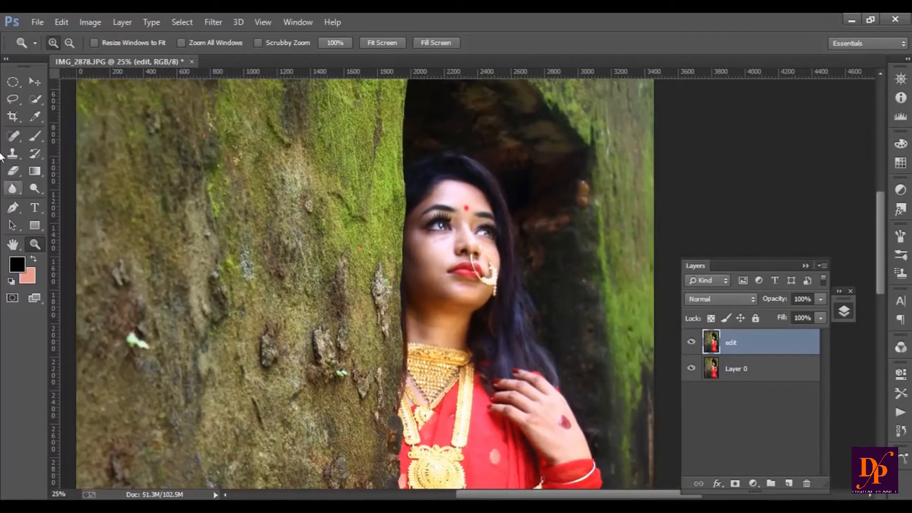
pyautogui.click(13, 136)
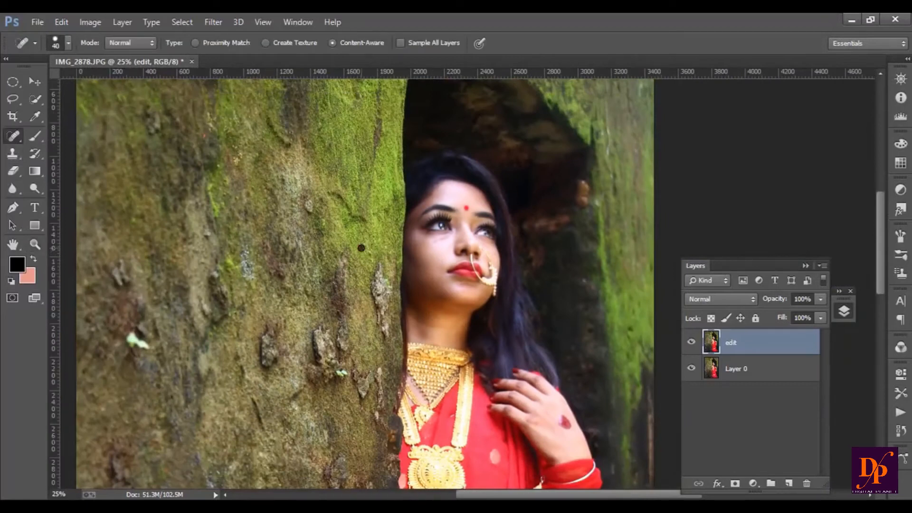
pyautogui.moveTo(310, 388); pyautogui.dragTo(384, 242)
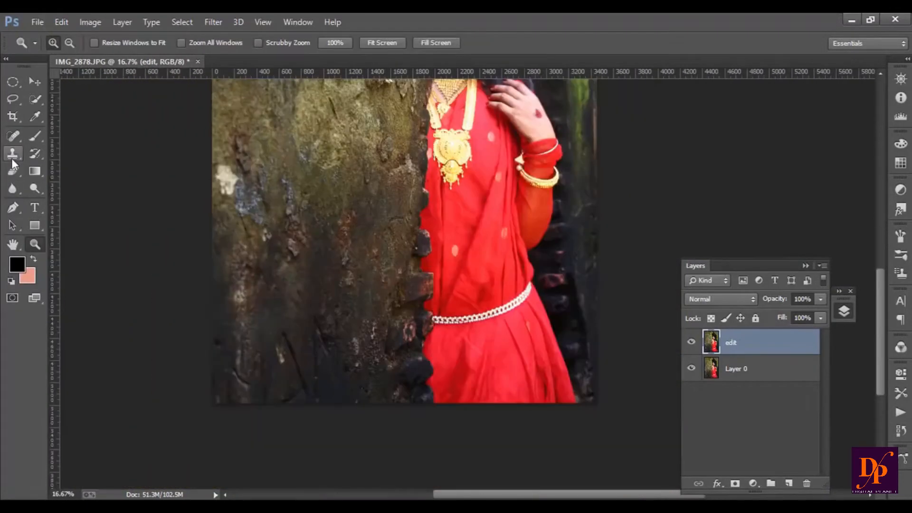
pyautogui.click(12, 158)
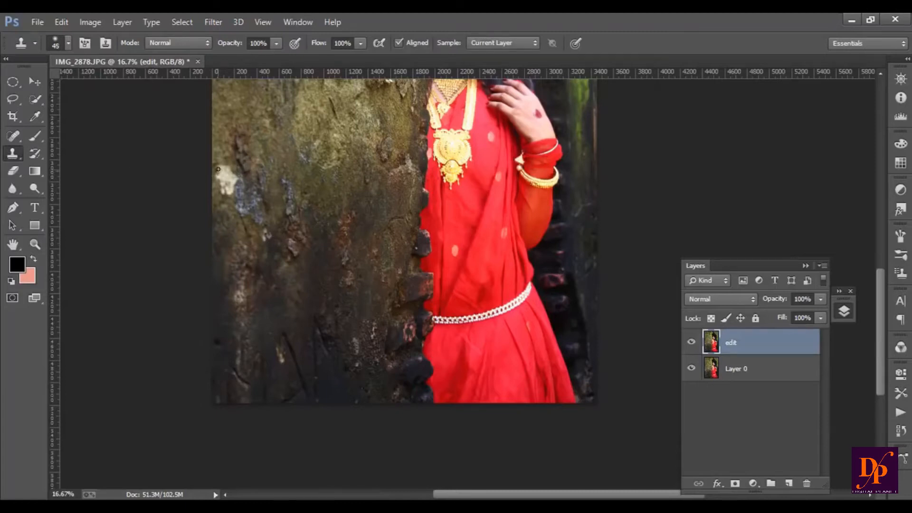
pyautogui.press(']')
pyautogui.press(']')
pyautogui.press(']')
pyautogui.moveTo(222, 138)
pyautogui.mouseDown()
pyautogui.moveTo(220, 170)
pyautogui.moveTo(232, 194)
pyautogui.mouseUp()
pyautogui.moveTo(228, 102)
pyautogui.mouseDown()
pyautogui.moveTo(243, 201)
pyautogui.moveTo(252, 204)
pyautogui.moveTo(267, 159)
pyautogui.moveTo(285, 200)
pyautogui.moveTo(285, 188)
pyautogui.moveTo(282, 215)
pyautogui.moveTo(256, 242)
pyautogui.moveTo(273, 196)
pyautogui.moveTo(233, 253)
pyautogui.mouseUp()
pyautogui.moveTo(205, 351)
pyautogui.mouseDown()
pyautogui.moveTo(270, 355)
pyautogui.moveTo(292, 367)
pyautogui.moveTo(311, 314)
pyautogui.moveTo(320, 345)
pyautogui.moveTo(301, 311)
pyautogui.moveTo(324, 312)
pyautogui.moveTo(298, 309)
pyautogui.moveTo(320, 352)
pyautogui.moveTo(284, 344)
pyautogui.moveTo(281, 358)
pyautogui.moveTo(284, 340)
pyautogui.moveTo(269, 319)
pyautogui.moveTo(293, 385)
pyautogui.moveTo(305, 389)
pyautogui.moveTo(234, 362)
pyautogui.moveTo(235, 383)
pyautogui.mouseUp()
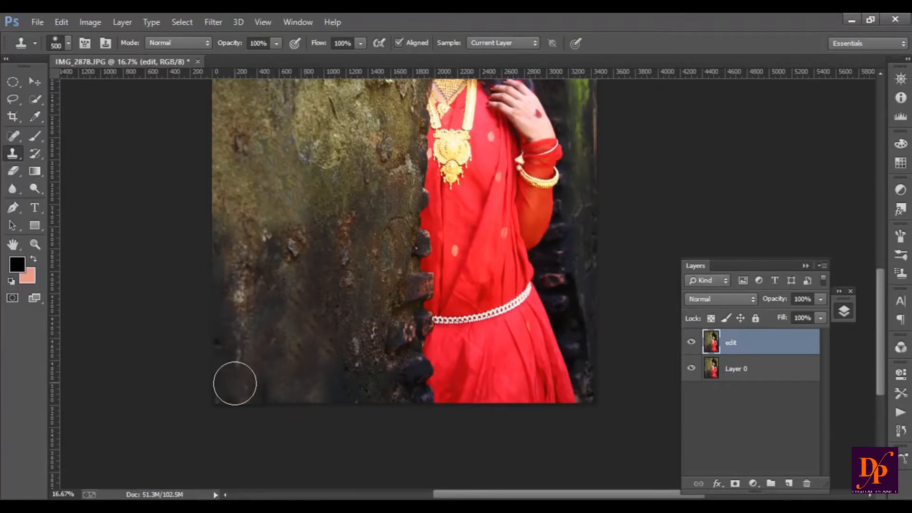
# - Heal the dark spot near the wall's lower edge and the small leaf on the wall with the Spot Healing Brush
pyautogui.click(35, 244)
pyautogui.keyDown('alt'); pyautogui.click(468, 256); pyautogui.keyUp('alt')
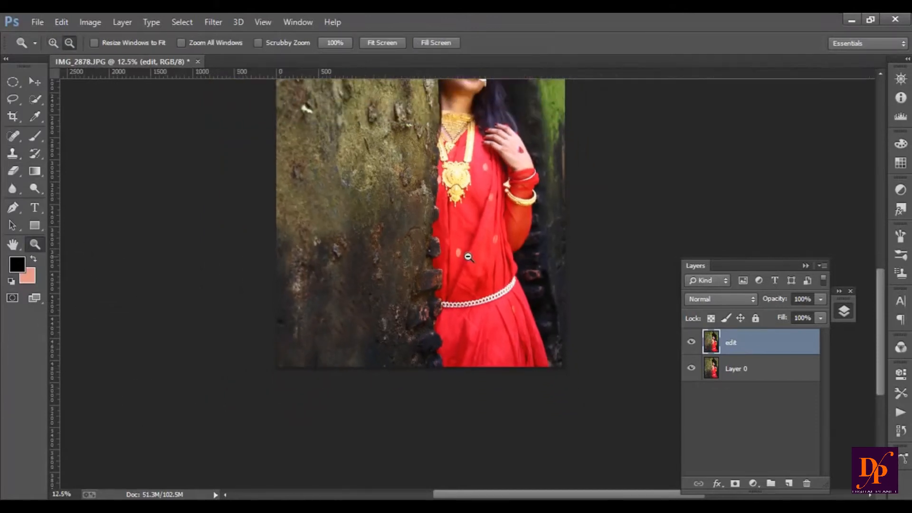
pyautogui.click(13, 136)
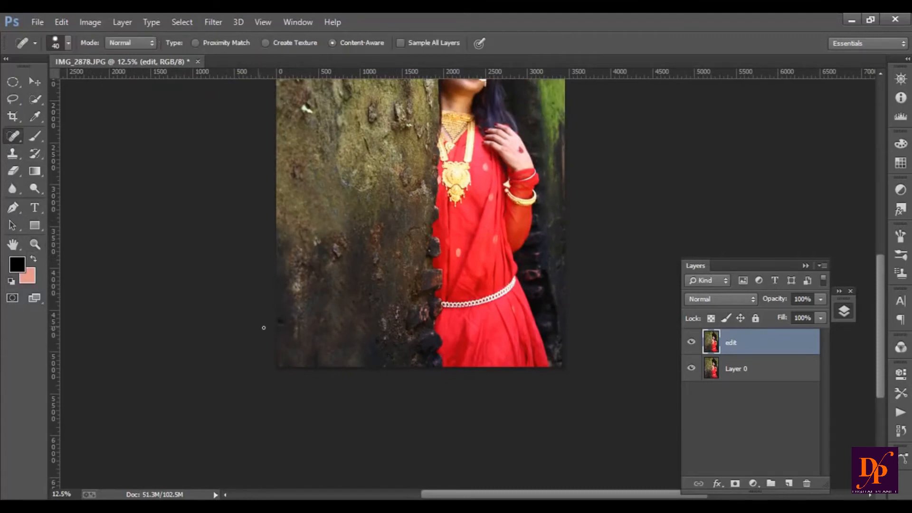
pyautogui.click(281, 322)
pyautogui.click(35, 244)
pyautogui.keyDown('alt'); pyautogui.click(540, 154); pyautogui.keyUp('alt')
pyautogui.click(13, 136)
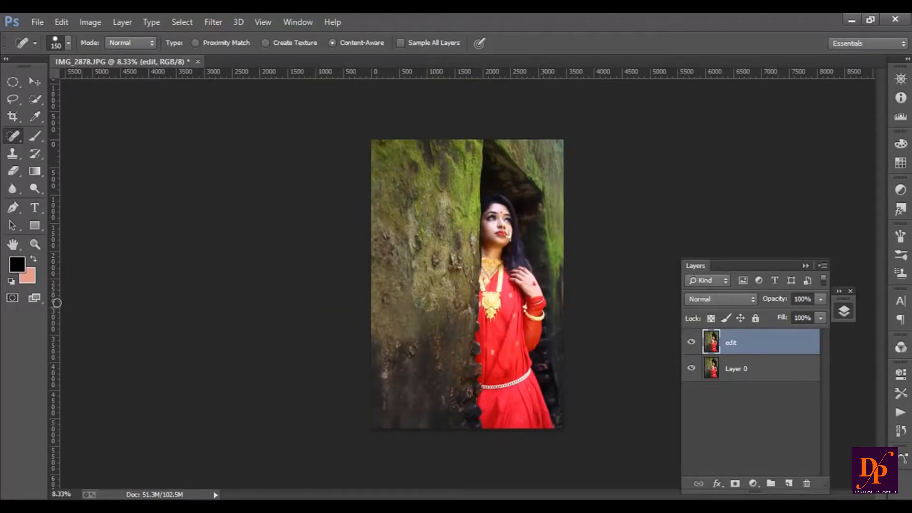
# - Smooth the skin with the Portraiture filter, sampling the face for the skin tones mask and setting saturation 69 and luminance 63
pyautogui.click(214, 22)
pyautogui.moveTo(306, 353)
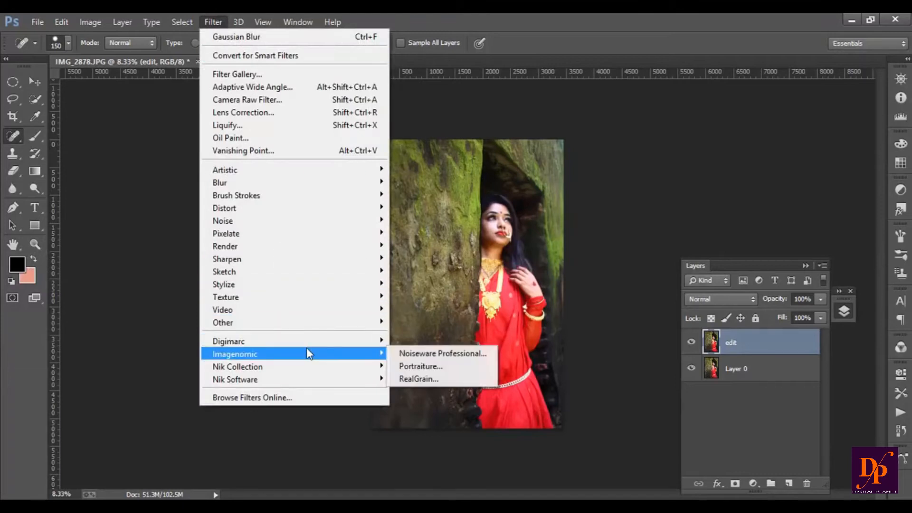
pyautogui.click(428, 353)
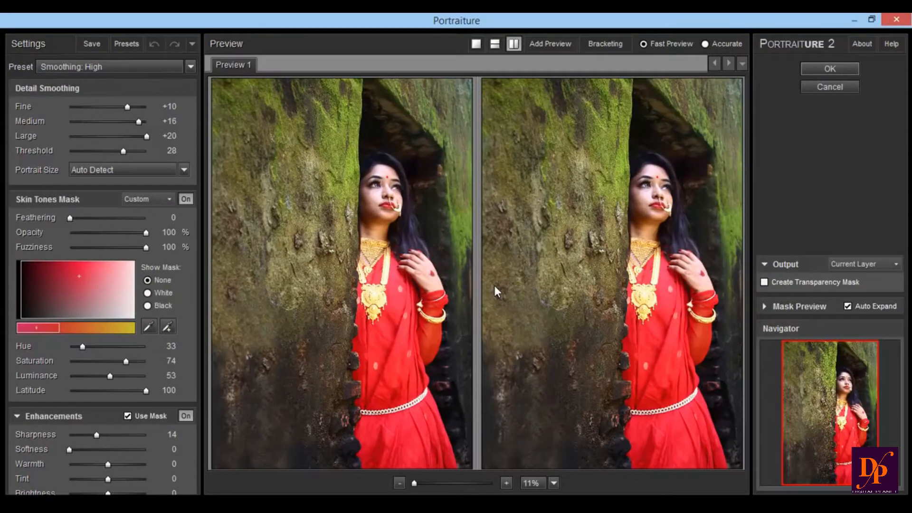
pyautogui.click(166, 329)
pyautogui.click(376, 193)
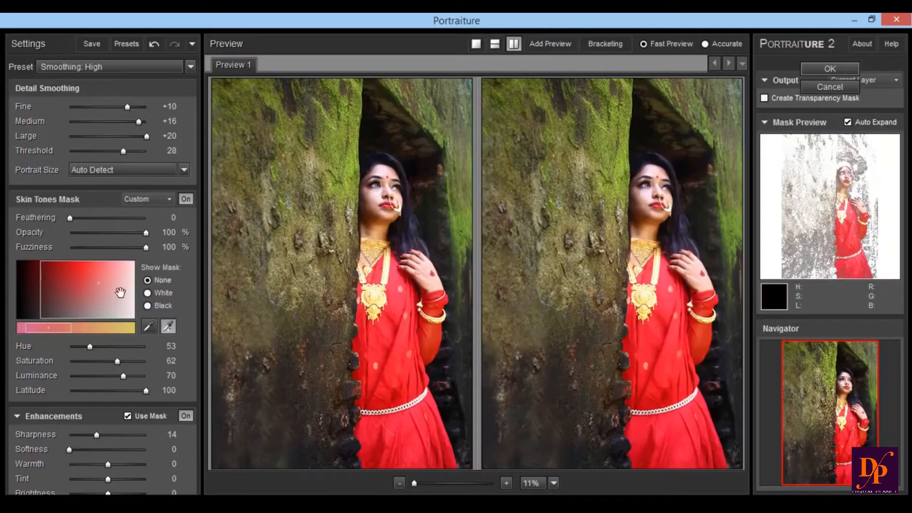
pyautogui.moveTo(97, 287); pyautogui.dragTo(89, 282)
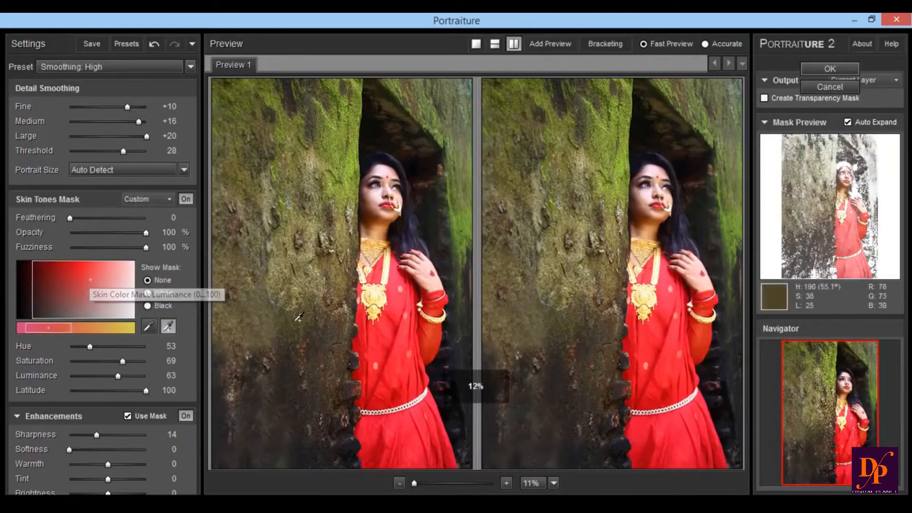
pyautogui.click(838, 70)
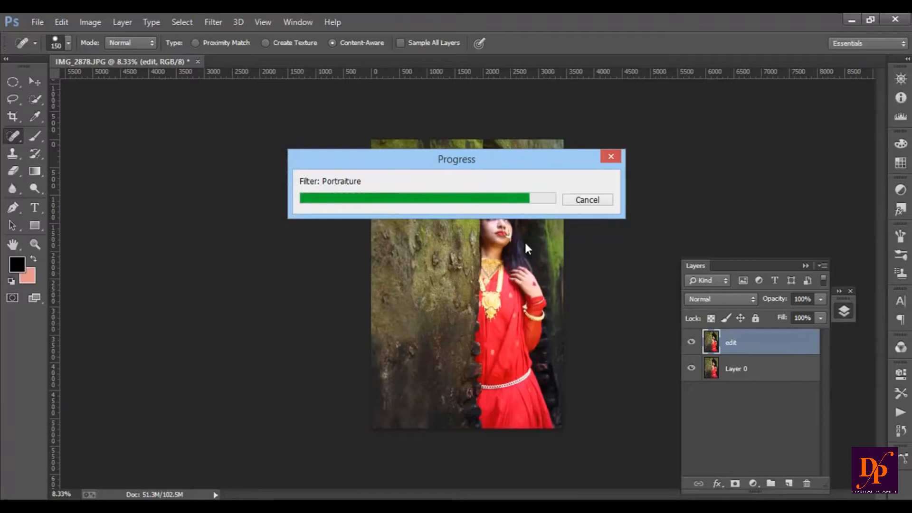
# - Heal the mark on the cheek under the woman's eye with the Spot Healing Brush at size 70
pyautogui.press('z')
pyautogui.click(505, 228)
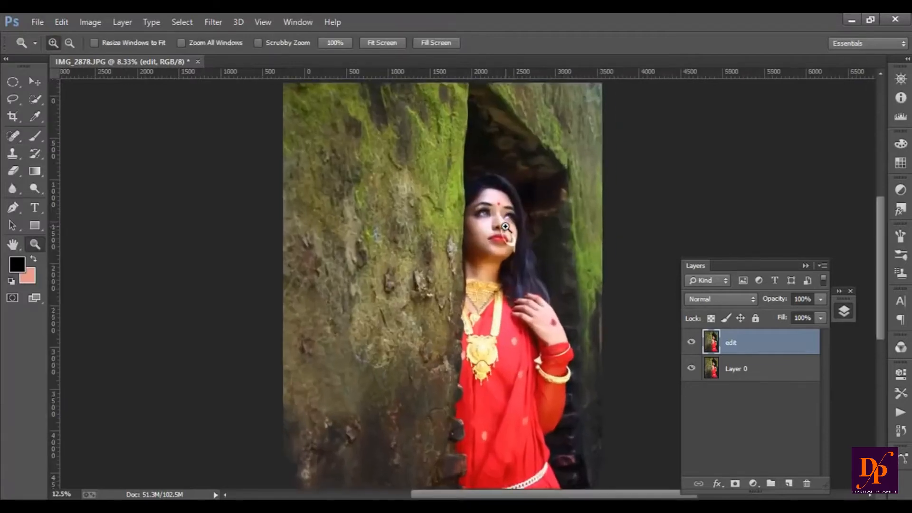
pyautogui.click(506, 228)
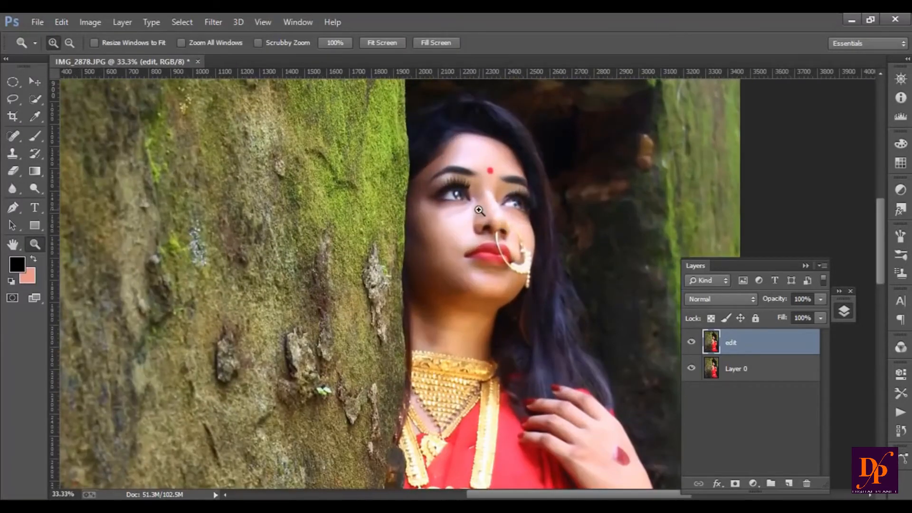
pyautogui.click(479, 210)
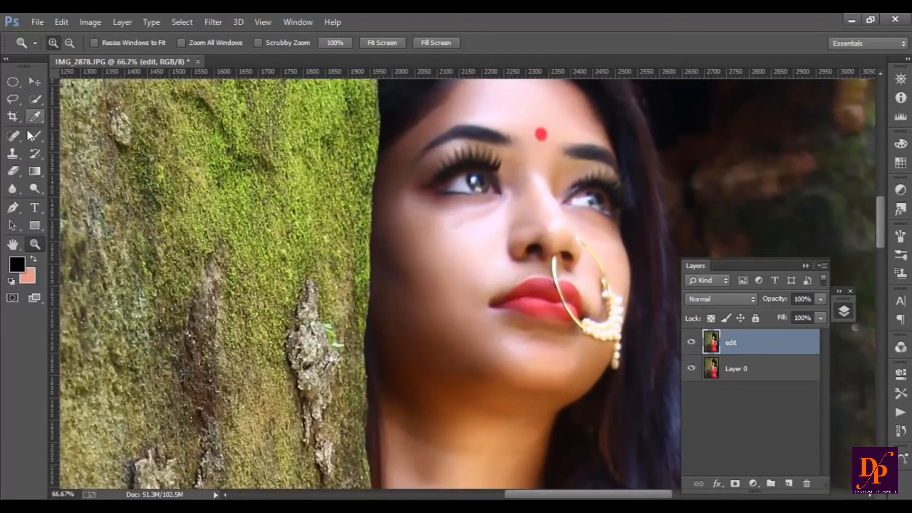
pyautogui.click(13, 136)
pyautogui.press('[')
pyautogui.press('[')
pyautogui.click(471, 219)
pyautogui.click(488, 217)
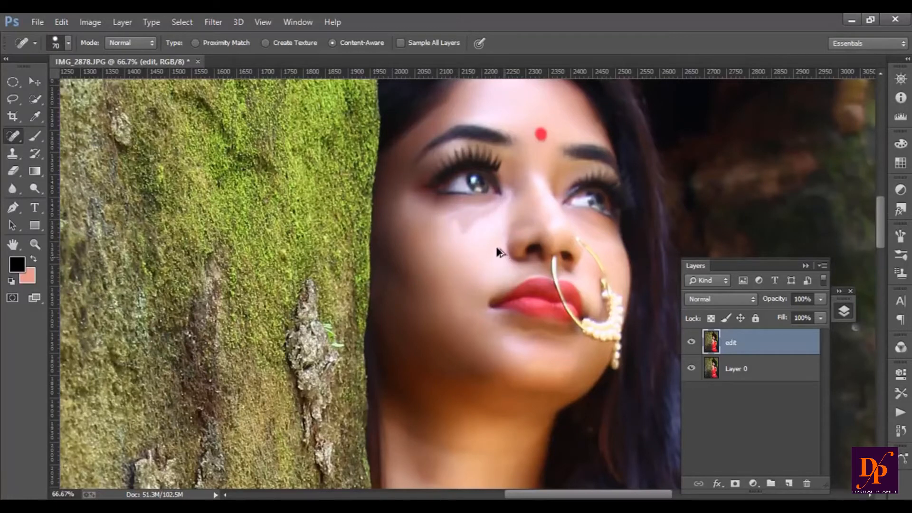
# - Clean up the remaining smudge under the same eye with a smaller healing brush of size 45
pyautogui.press('[')
pyautogui.press('[')
pyautogui.press('[')
pyautogui.moveTo(458, 224); pyautogui.dragTo(489, 215)
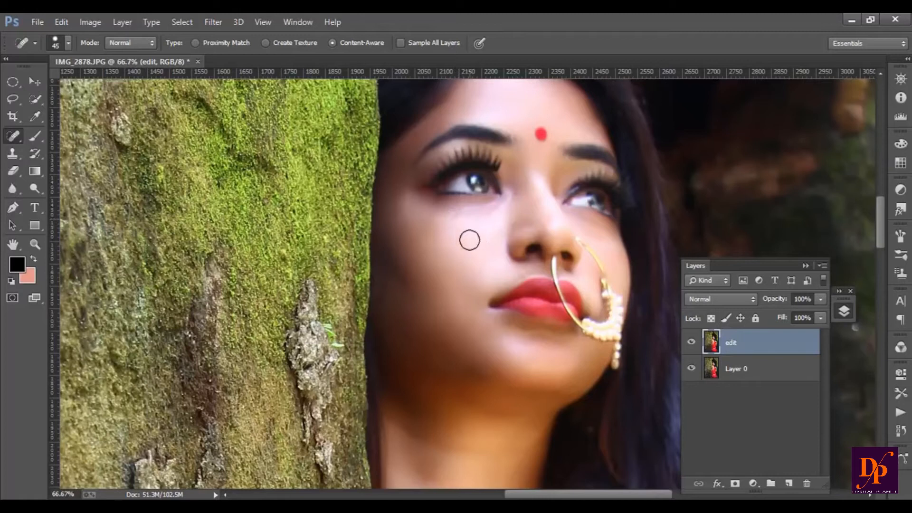
pyautogui.click(467, 218)
pyautogui.click(447, 215)
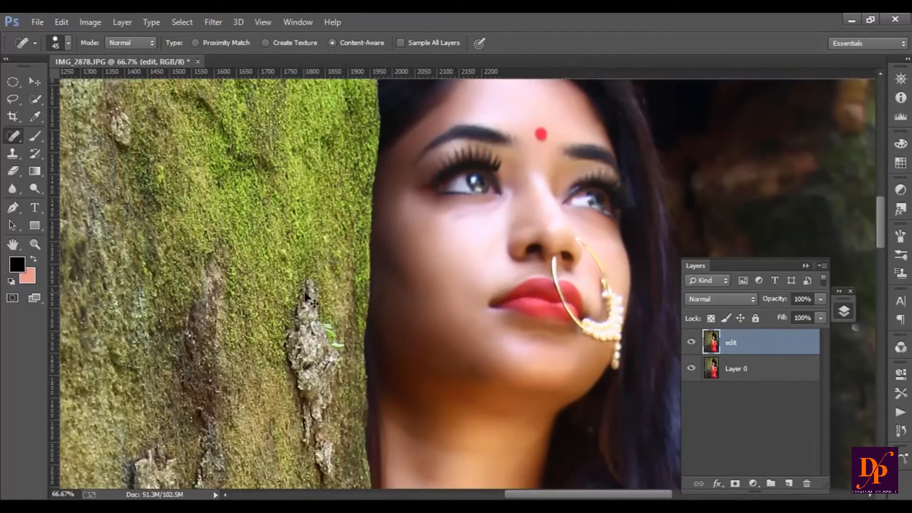
# - Open the edit layer in the Camera Raw filter and set contrast +32, shadows -40, whites +9 and blacks -25
pyautogui.click(40, 243)
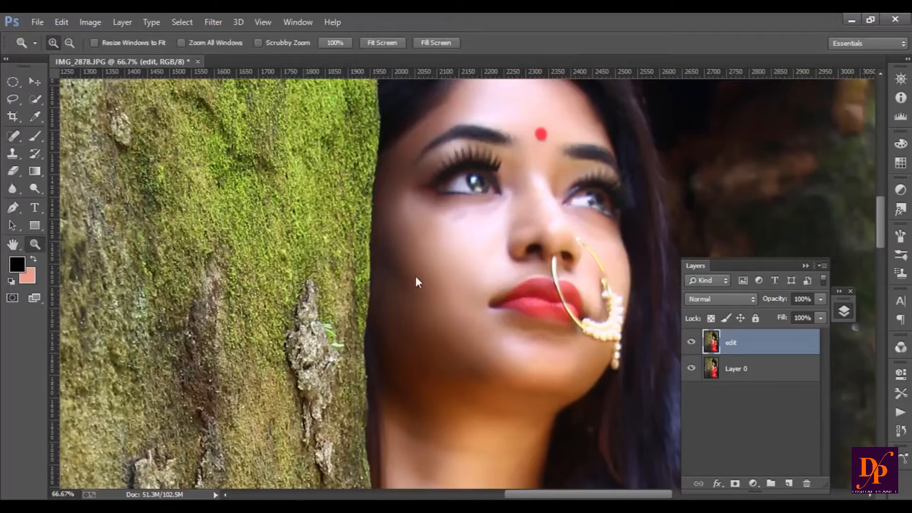
pyautogui.click(456, 264)
pyautogui.click(529, 266)
pyautogui.click(565, 290)
pyautogui.click(570, 316)
pyautogui.click(570, 317)
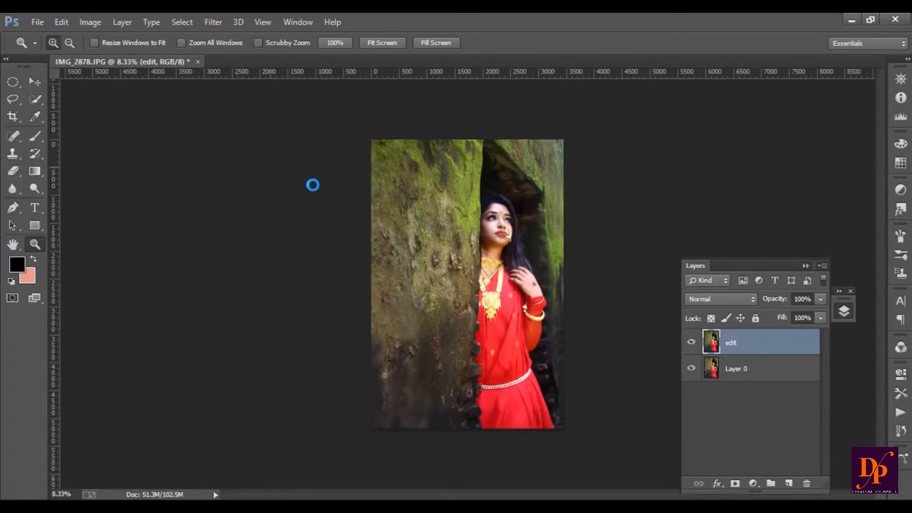
pyautogui.hotkey('ctrl', 'shift', 'a')
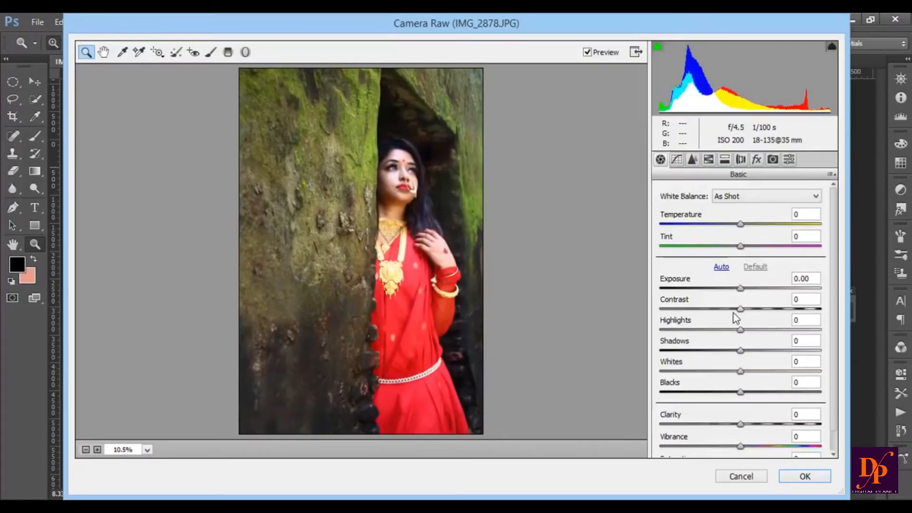
pyautogui.moveTo(740, 309); pyautogui.dragTo(765, 310)
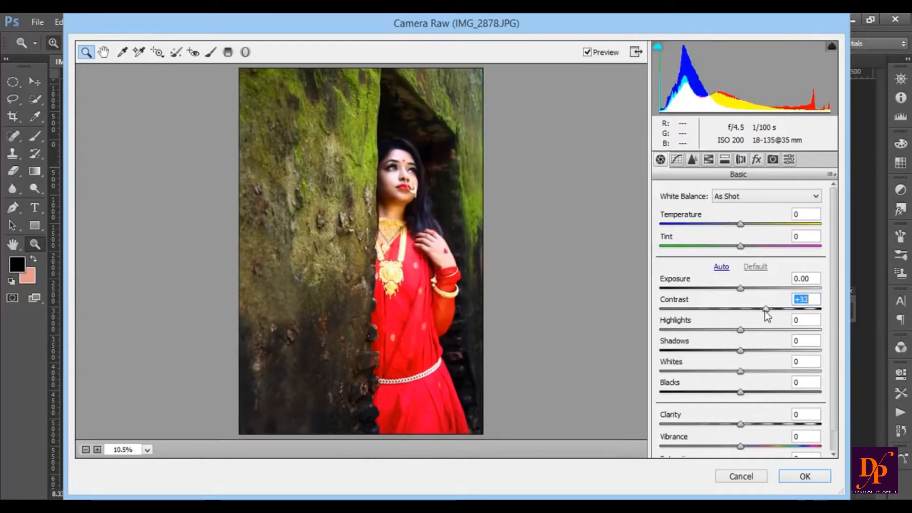
pyautogui.moveTo(740, 355); pyautogui.dragTo(722, 392)
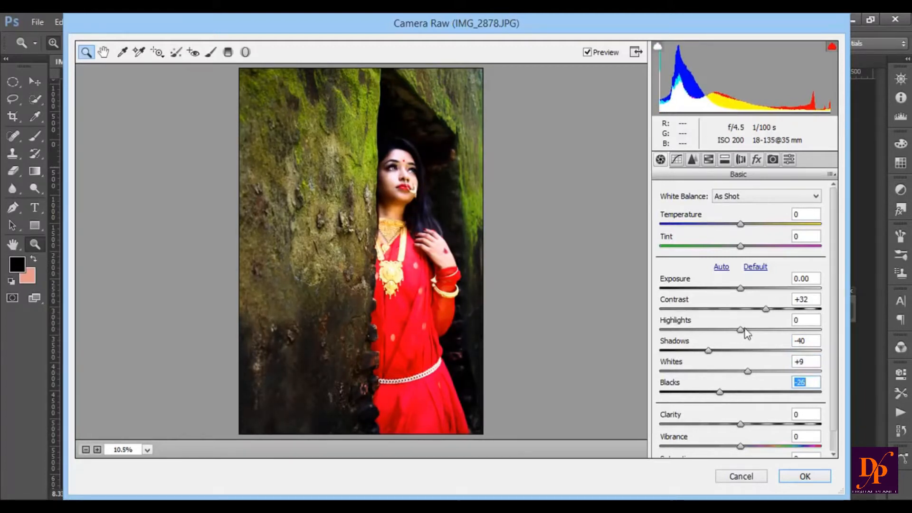
# - Set the Camera Raw sharpening amount to 21 and the luminance noise reduction to 10
pyautogui.click(692, 160)
pyautogui.click(683, 214)
pyautogui.click(686, 325)
pyautogui.moveTo(684, 329); pyautogui.dragTo(676, 328)
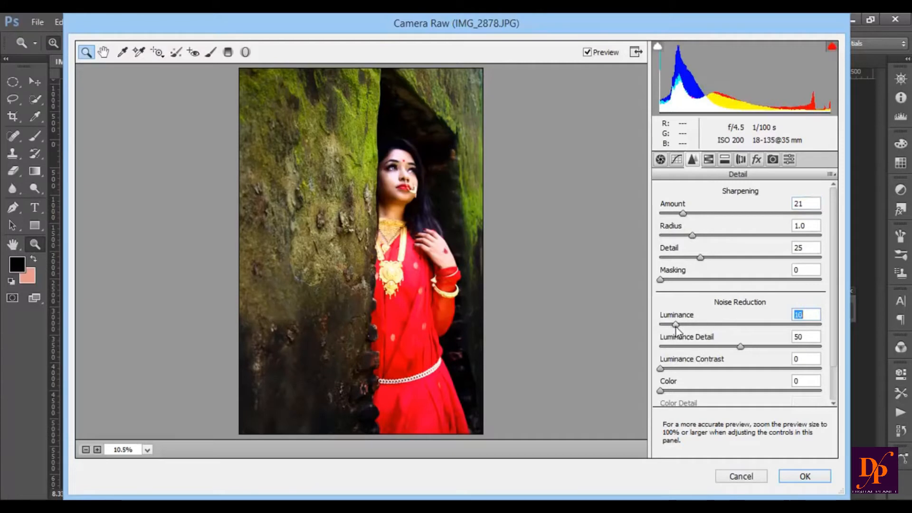
# - Adjust the HSL luminance values to reds -18, oranges +10 and yellows -18
pyautogui.click(709, 160)
pyautogui.click(740, 211)
pyautogui.moveTo(733, 257); pyautogui.dragTo(731, 257)
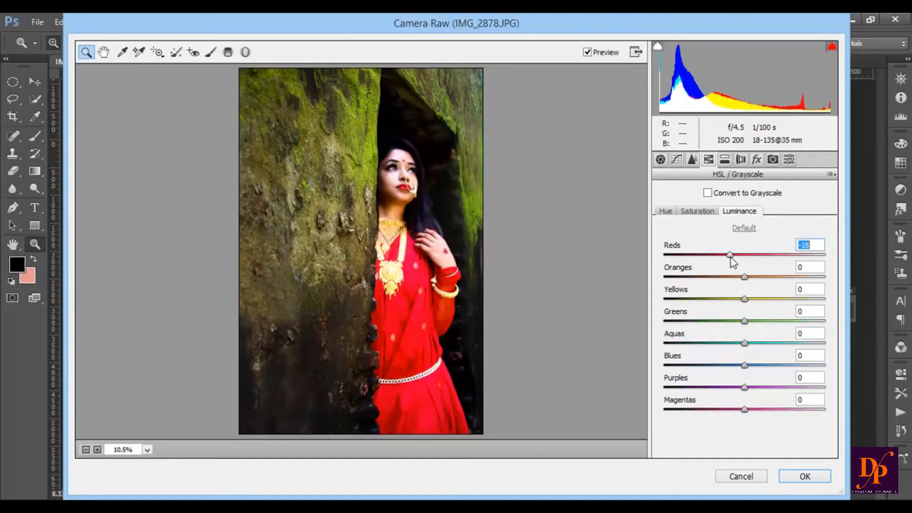
pyautogui.moveTo(746, 299); pyautogui.dragTo(754, 279)
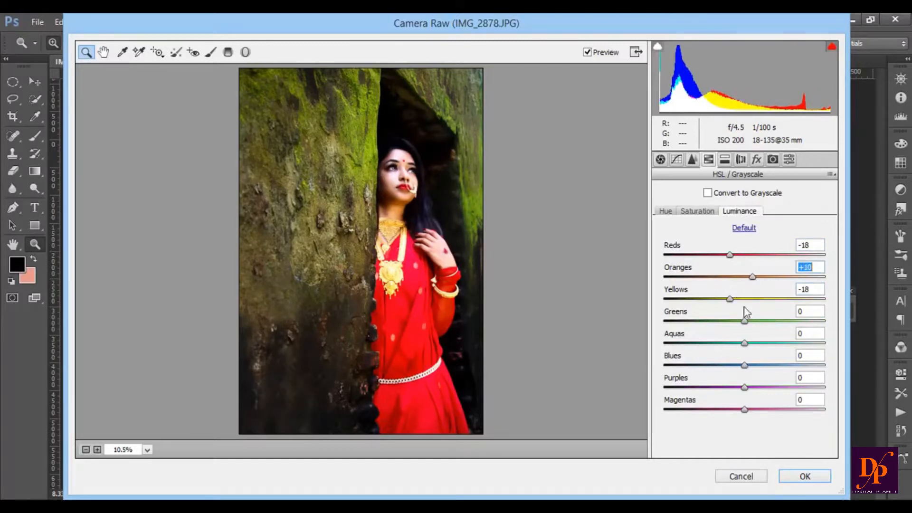
# - Add a post-crop vignette with amount -26, midpoint 33 and roundness +5, and apply the Camera Raw filter
pyautogui.click(756, 159)
pyautogui.moveTo(743, 335); pyautogui.dragTo(749, 377)
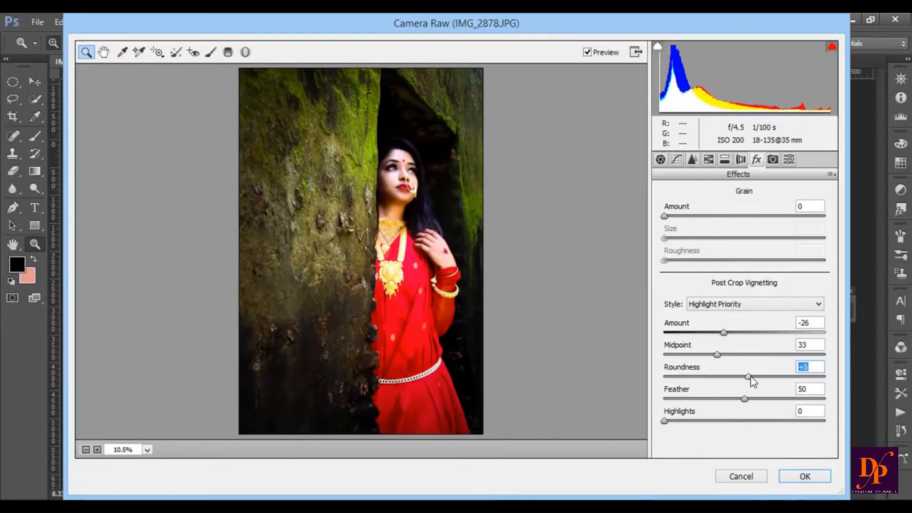
pyautogui.click(804, 477)
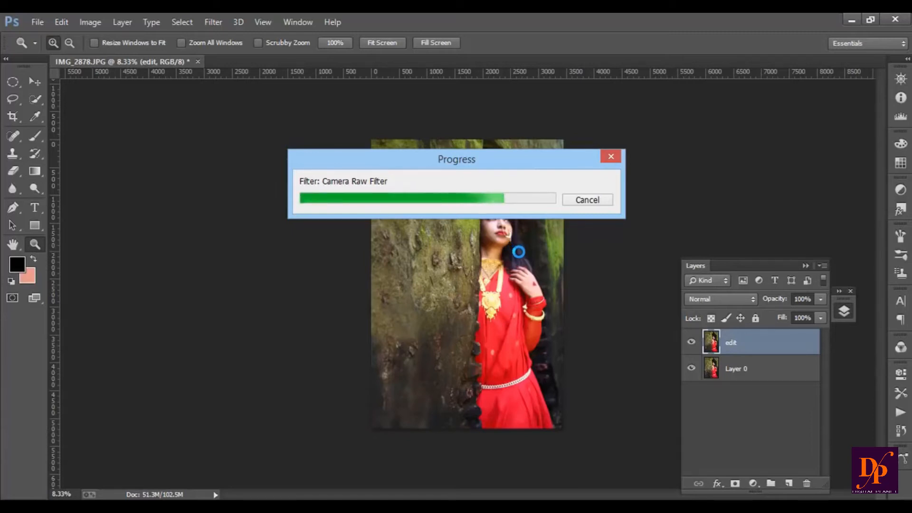
pyautogui.moveTo(515, 239); pyautogui.dragTo(515, 239)
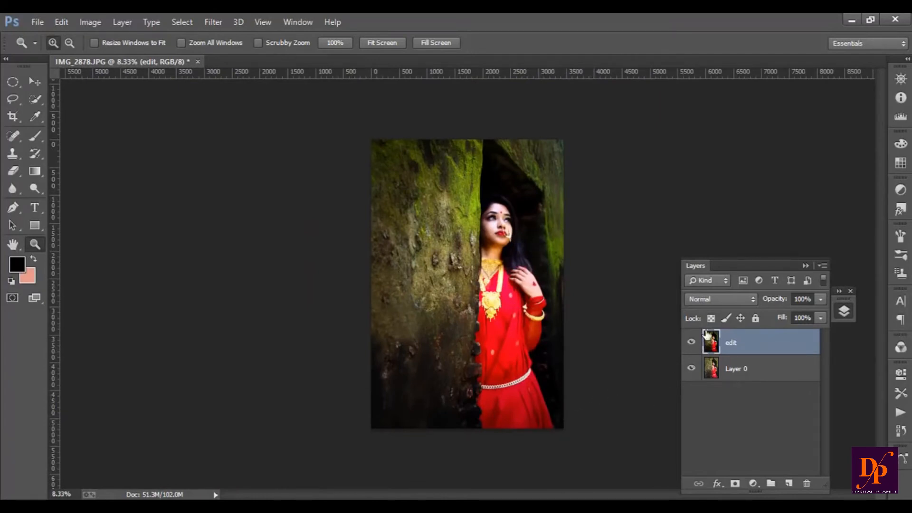
# - Compare the photo before and after grading by toggling the visibility of the edit layer
pyautogui.click(692, 342)
pyautogui.click(691, 342)
pyautogui.click(692, 345)
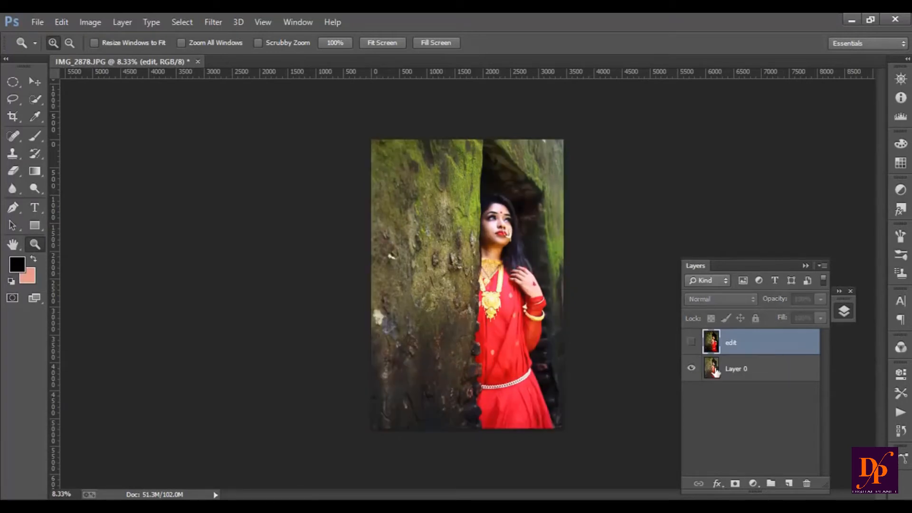
pyautogui.click(692, 343)
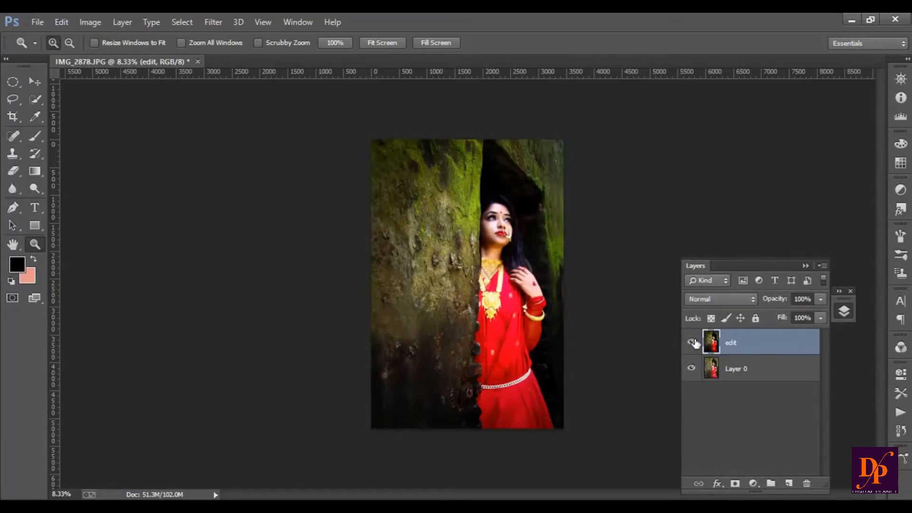
# - Add a Gradient Map adjustment layer above the edit layer using the Black, White preset
pyautogui.click(754, 486)
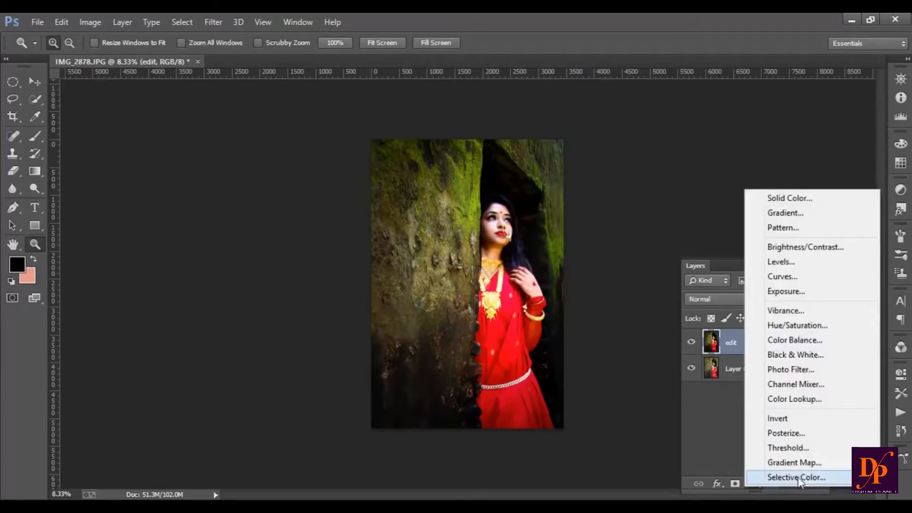
pyautogui.click(792, 463)
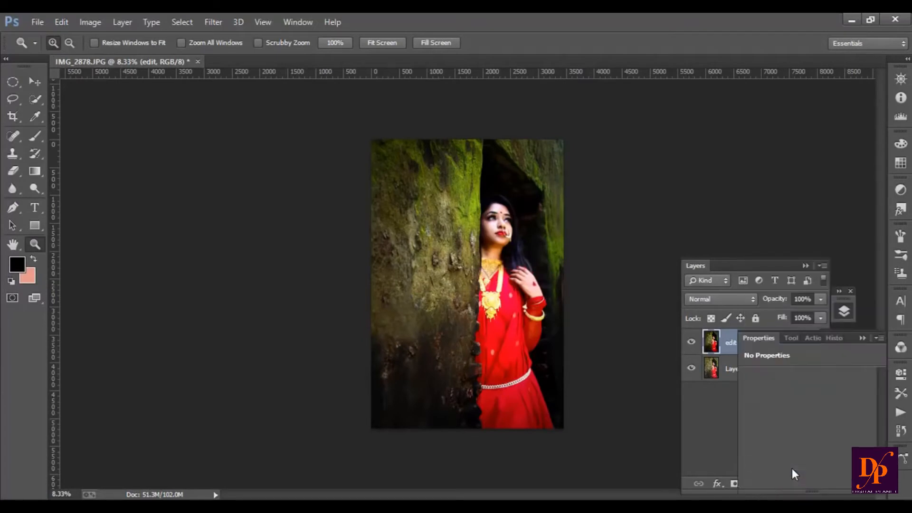
pyautogui.click(824, 381)
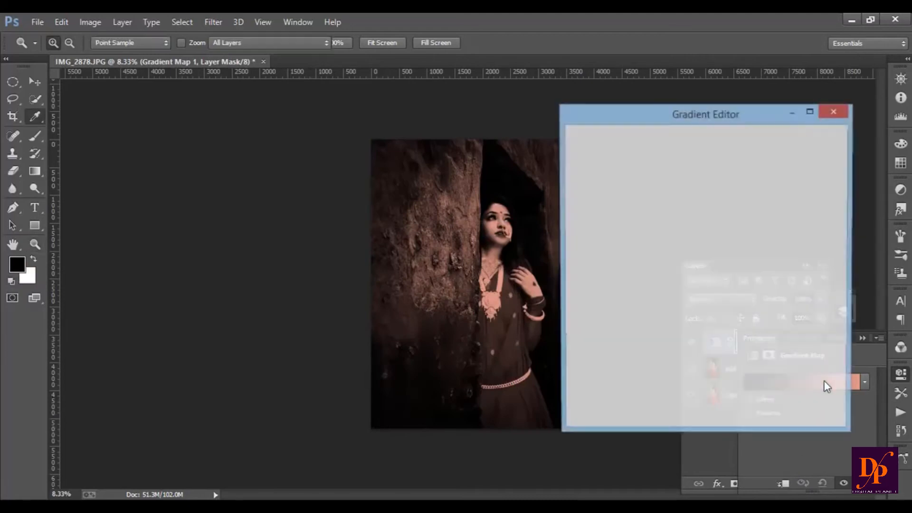
pyautogui.click(632, 164)
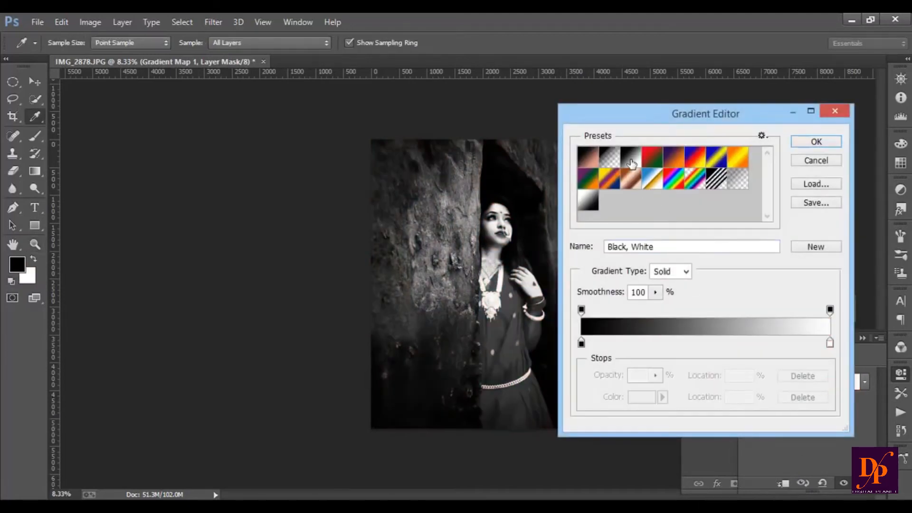
pyautogui.click(807, 143)
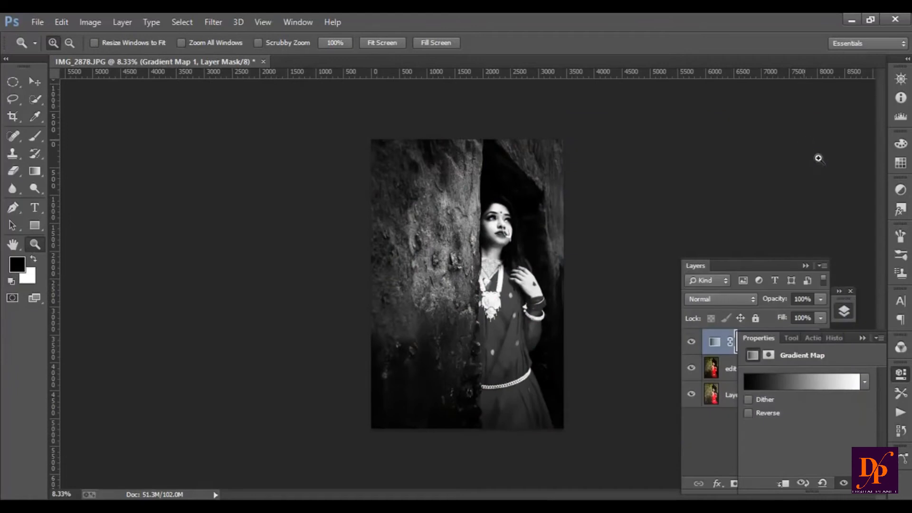
pyautogui.click(862, 339)
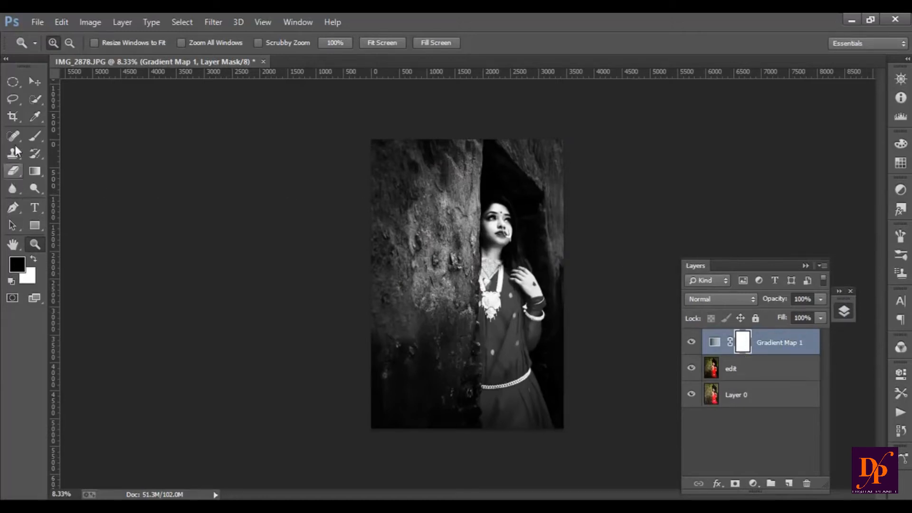
# - Paint black on the gradient map's mask around the woman's eye with a size 200 brush at 25% opacity
pyautogui.click(34, 138)
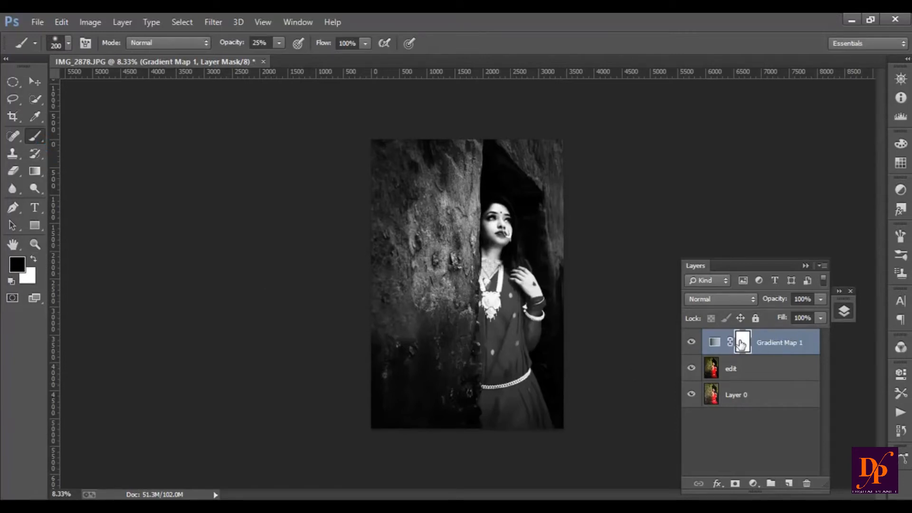
pyautogui.click(35, 244)
pyautogui.click(532, 258)
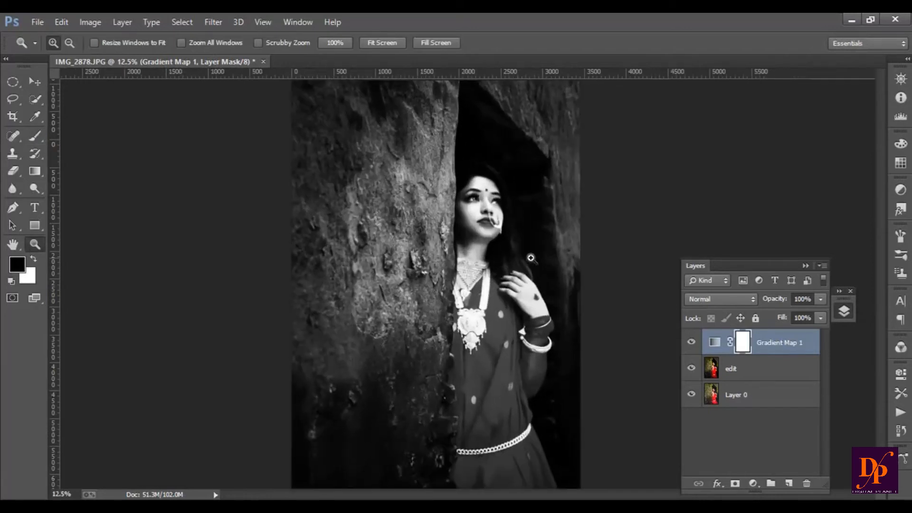
pyautogui.click(488, 260)
pyautogui.click(490, 241)
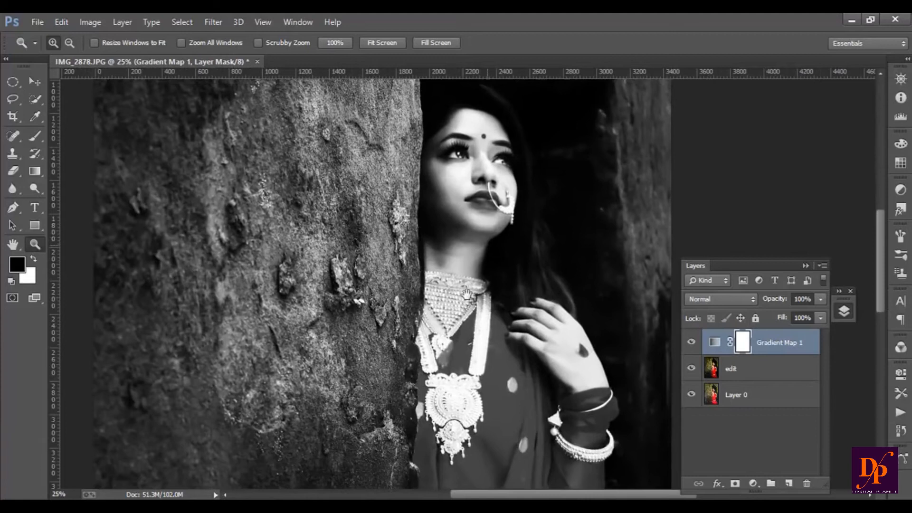
pyautogui.moveTo(467, 295); pyautogui.dragTo(426, 360)
pyautogui.click(31, 142)
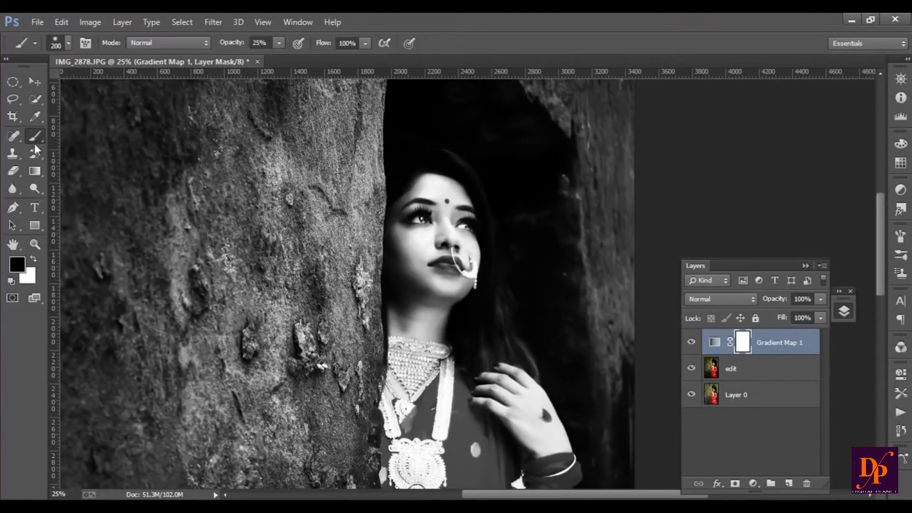
pyautogui.moveTo(431, 194)
pyautogui.mouseDown()
pyautogui.moveTo(413, 235)
pyautogui.moveTo(424, 196)
pyautogui.mouseUp()
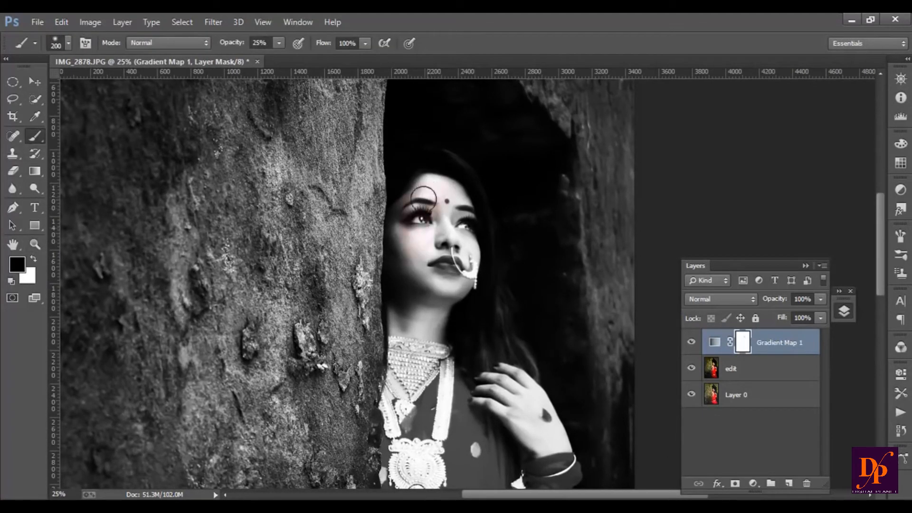
# - Set the brush opacity to 100% and paint the mask over the woman's face to restore its colour
pyautogui.click(279, 43)
pyautogui.click(332, 57)
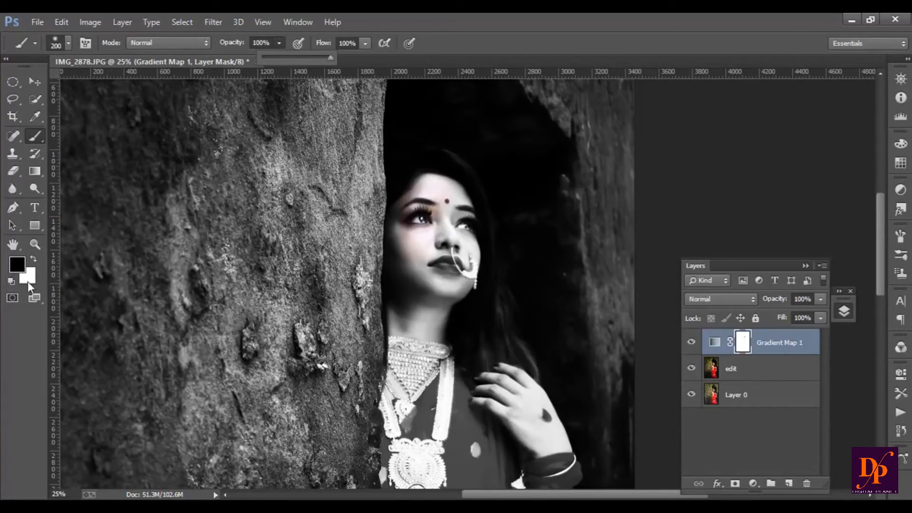
pyautogui.moveTo(426, 215)
pyautogui.mouseDown()
pyautogui.moveTo(426, 238)
pyautogui.moveTo(416, 194)
pyautogui.mouseUp()
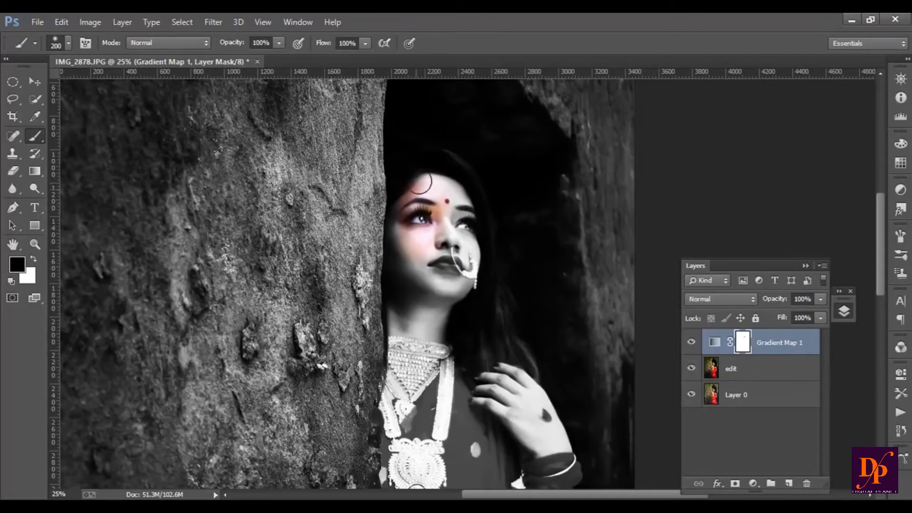
pyautogui.moveTo(469, 233)
pyautogui.mouseDown()
pyautogui.moveTo(456, 260)
pyautogui.moveTo(447, 211)
pyautogui.moveTo(418, 193)
pyautogui.mouseUp()
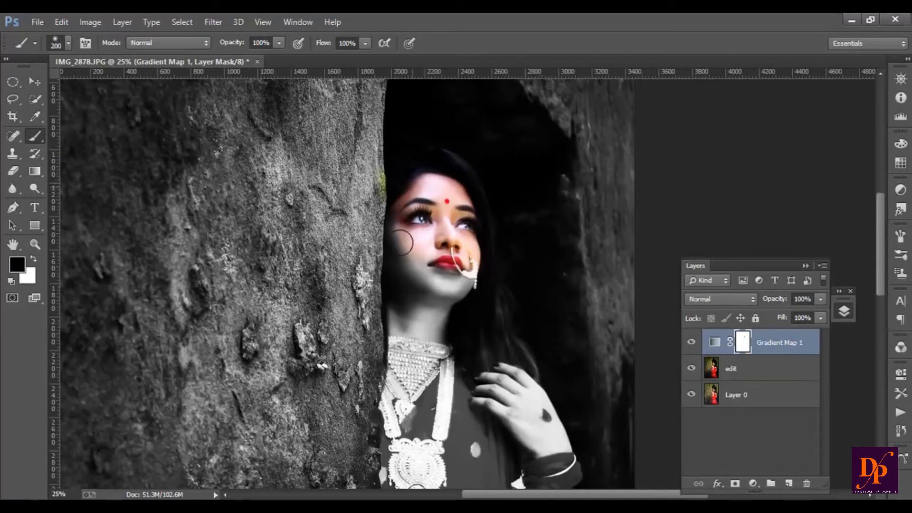
pyautogui.moveTo(411, 268)
pyautogui.mouseDown()
pyautogui.moveTo(415, 236)
pyautogui.moveTo(469, 264)
pyautogui.mouseUp()
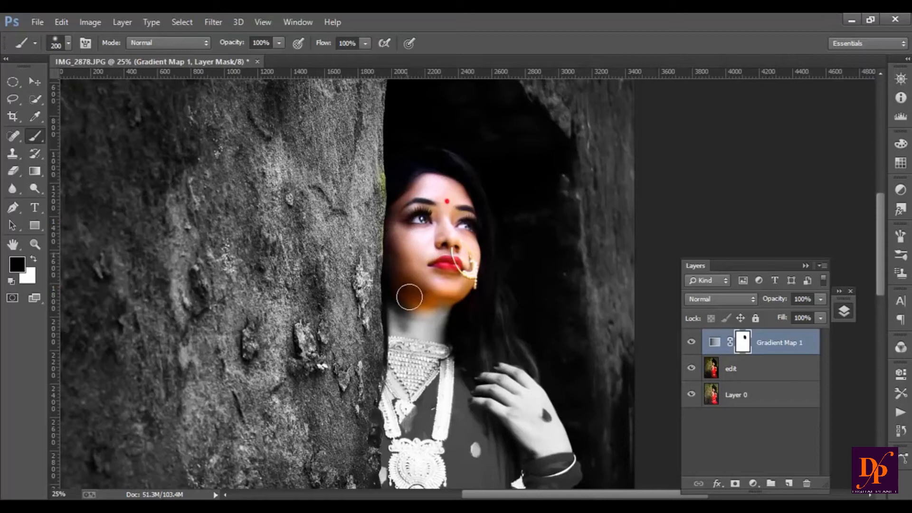
# - Paint black on the mask over the neck, hair, gold necklace, raised hand and bangled forearm to bring back their colour
pyautogui.moveTo(396, 309)
pyautogui.mouseDown()
pyautogui.moveTo(398, 344)
pyautogui.moveTo(455, 328)
pyautogui.moveTo(492, 374)
pyautogui.moveTo(464, 276)
pyautogui.moveTo(476, 240)
pyautogui.moveTo(508, 330)
pyautogui.moveTo(472, 220)
pyautogui.mouseUp()
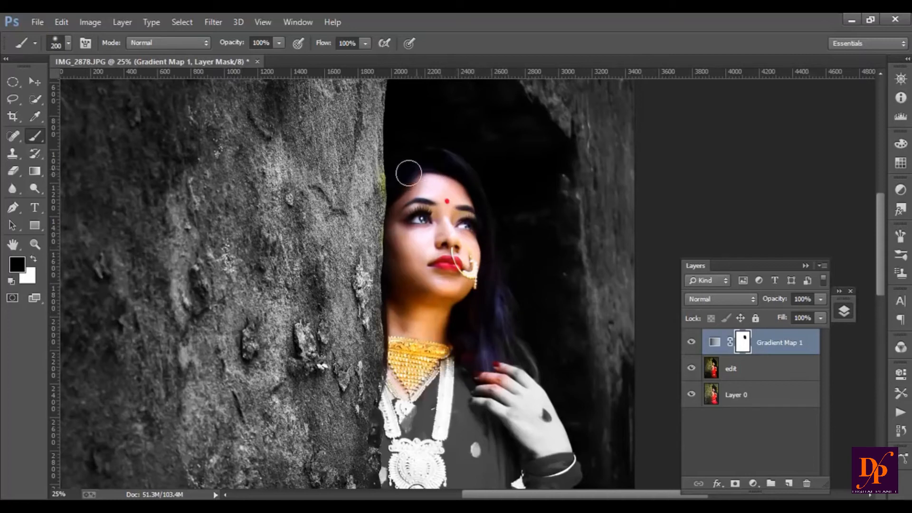
pyautogui.moveTo(512, 341)
pyautogui.mouseDown()
pyautogui.moveTo(539, 436)
pyautogui.moveTo(489, 376)
pyautogui.moveTo(502, 410)
pyautogui.moveTo(491, 416)
pyautogui.moveTo(448, 377)
pyautogui.moveTo(428, 410)
pyautogui.moveTo(397, 400)
pyautogui.moveTo(395, 482)
pyautogui.mouseUp()
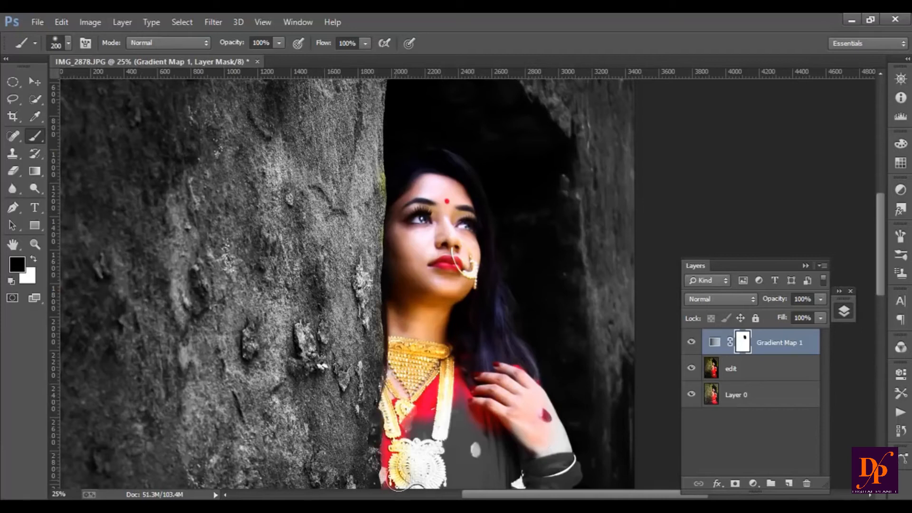
pyautogui.moveTo(436, 409)
pyautogui.mouseDown()
pyautogui.moveTo(404, 257)
pyautogui.moveTo(381, 254)
pyautogui.moveTo(377, 305)
pyautogui.moveTo(392, 329)
pyautogui.moveTo(420, 300)
pyautogui.moveTo(441, 313)
pyautogui.moveTo(458, 287)
pyautogui.moveTo(494, 271)
pyautogui.moveTo(533, 303)
pyautogui.moveTo(508, 247)
pyautogui.mouseUp()
pyautogui.moveTo(492, 214)
pyautogui.mouseDown()
pyautogui.moveTo(542, 330)
pyautogui.moveTo(527, 348)
pyautogui.moveTo(528, 374)
pyautogui.moveTo(508, 314)
pyautogui.moveTo(510, 372)
pyautogui.moveTo(524, 378)
pyautogui.moveTo(525, 411)
pyautogui.mouseUp()
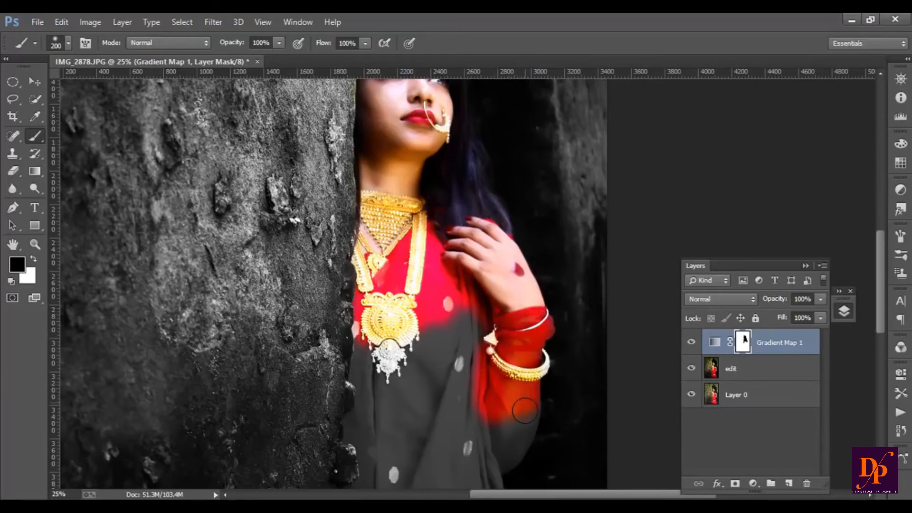
# - Paint black on the mask over the elbow, pendant and upper sari, reducing the brush to size 125 beside the wall edge
pyautogui.moveTo(475, 468)
pyautogui.mouseDown()
pyautogui.moveTo(510, 390)
pyautogui.moveTo(497, 387)
pyautogui.moveTo(459, 448)
pyautogui.moveTo(439, 446)
pyautogui.moveTo(447, 400)
pyautogui.moveTo(476, 387)
pyautogui.mouseUp()
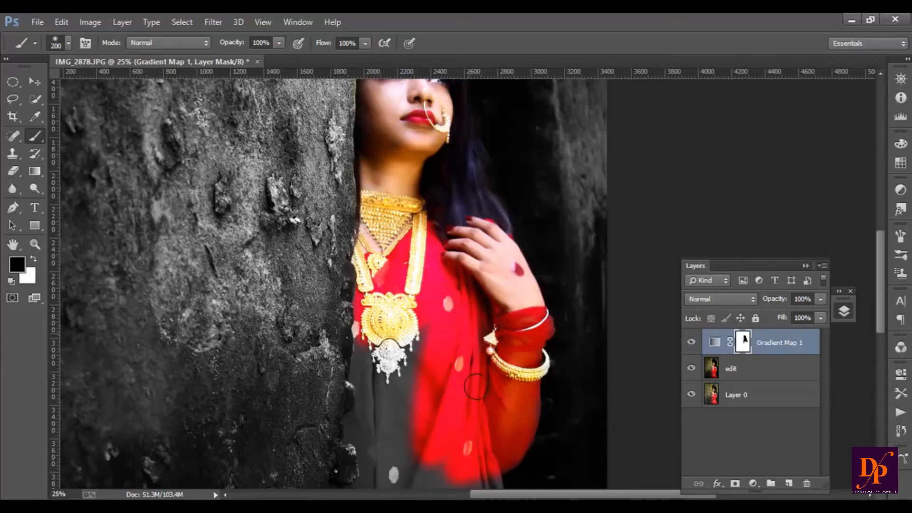
pyautogui.moveTo(432, 445)
pyautogui.mouseDown()
pyautogui.moveTo(406, 418)
pyautogui.moveTo(392, 361)
pyautogui.moveTo(380, 350)
pyautogui.moveTo(370, 354)
pyautogui.mouseUp()
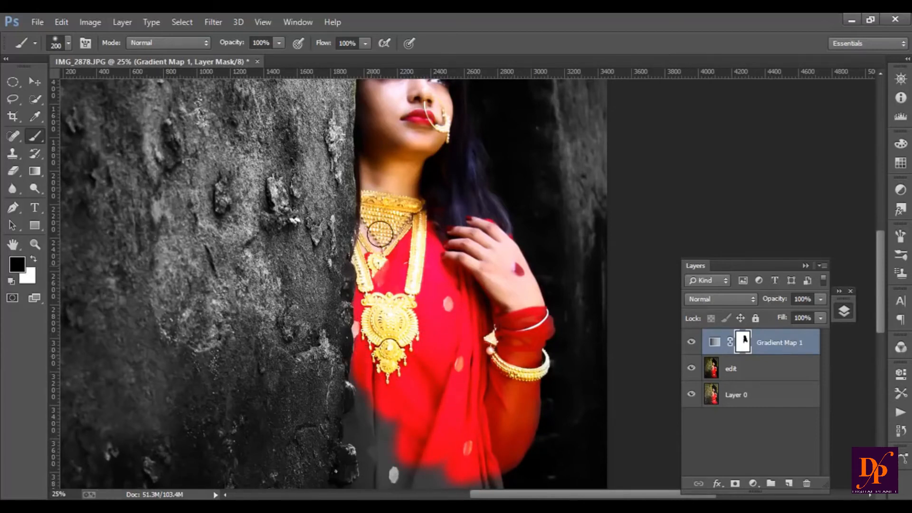
pyautogui.moveTo(368, 407)
pyautogui.mouseDown()
pyautogui.moveTo(361, 417)
pyautogui.moveTo(382, 444)
pyautogui.moveTo(402, 409)
pyautogui.moveTo(437, 455)
pyautogui.moveTo(471, 298)
pyautogui.mouseUp()
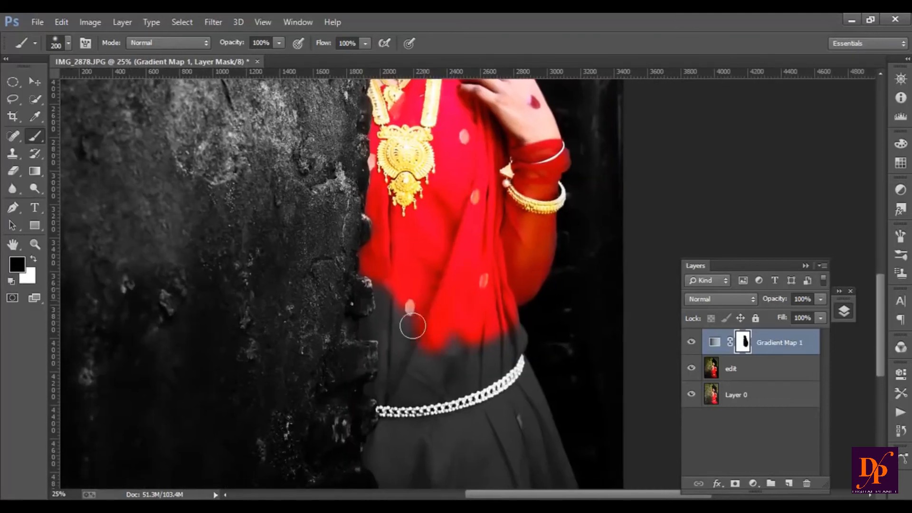
pyautogui.moveTo(394, 309)
pyautogui.mouseDown()
pyautogui.moveTo(388, 277)
pyautogui.moveTo(388, 322)
pyautogui.mouseUp()
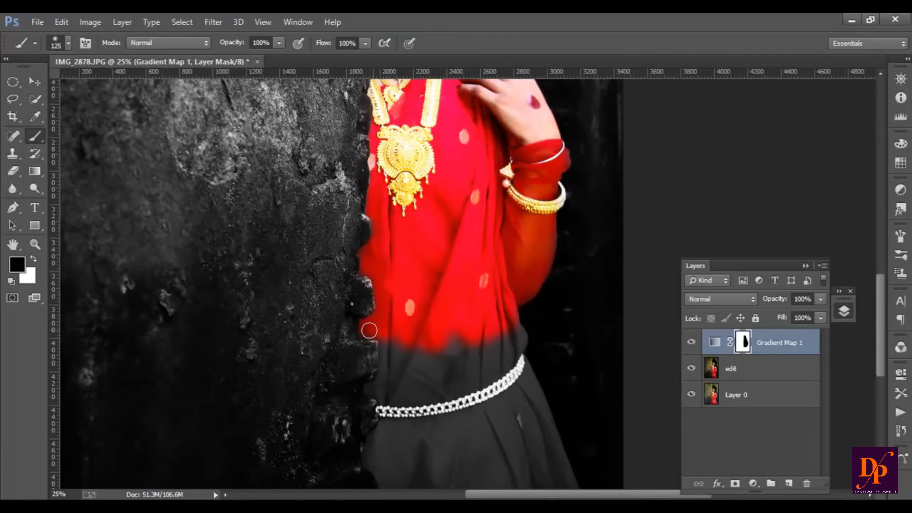
# - Paint black on the mask over the waist, belt chain and skirt down to the photo's lower edge, enlarging the brush to size 200
pyautogui.moveTo(389, 334)
pyautogui.mouseDown()
pyautogui.moveTo(389, 385)
pyautogui.moveTo(390, 371)
pyautogui.moveTo(372, 390)
pyautogui.moveTo(395, 402)
pyautogui.moveTo(407, 325)
pyautogui.moveTo(423, 306)
pyautogui.moveTo(426, 352)
pyautogui.moveTo(443, 322)
pyautogui.moveTo(447, 360)
pyautogui.moveTo(448, 350)
pyautogui.moveTo(485, 399)
pyautogui.moveTo(498, 350)
pyautogui.moveTo(477, 347)
pyautogui.moveTo(459, 364)
pyautogui.moveTo(490, 347)
pyautogui.moveTo(495, 325)
pyautogui.moveTo(509, 340)
pyautogui.moveTo(505, 320)
pyautogui.moveTo(518, 390)
pyautogui.moveTo(515, 370)
pyautogui.moveTo(563, 490)
pyautogui.moveTo(523, 418)
pyautogui.moveTo(467, 471)
pyautogui.moveTo(461, 466)
pyautogui.moveTo(495, 463)
pyautogui.moveTo(524, 491)
pyautogui.mouseUp()
pyautogui.press(']')
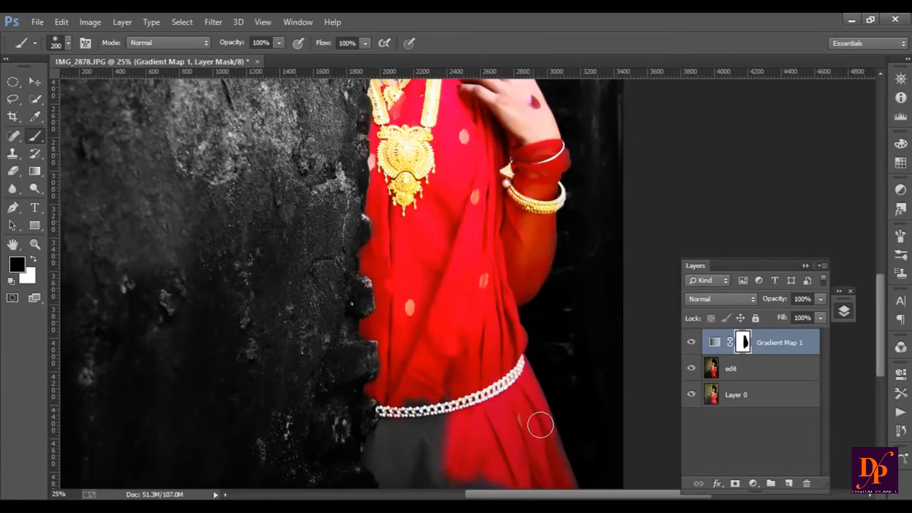
pyautogui.moveTo(469, 494)
pyautogui.mouseDown()
pyautogui.moveTo(443, 445)
pyautogui.moveTo(430, 444)
pyautogui.moveTo(420, 401)
pyautogui.moveTo(402, 434)
pyautogui.moveTo(400, 426)
pyautogui.moveTo(392, 437)
pyautogui.moveTo(392, 427)
pyautogui.moveTo(377, 460)
pyautogui.moveTo(406, 492)
pyautogui.moveTo(404, 456)
pyautogui.moveTo(448, 498)
pyautogui.mouseUp()
pyautogui.moveTo(448, 421); pyautogui.dragTo(448, 275)
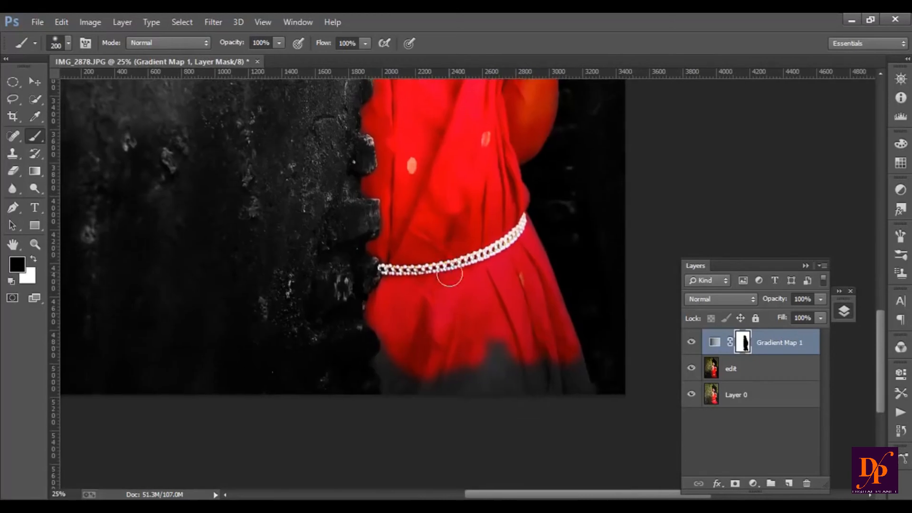
pyautogui.moveTo(515, 413)
pyautogui.mouseDown()
pyautogui.moveTo(559, 391)
pyautogui.moveTo(561, 369)
pyautogui.moveTo(573, 394)
pyautogui.moveTo(563, 357)
pyautogui.moveTo(576, 393)
pyautogui.moveTo(566, 353)
pyautogui.moveTo(558, 365)
pyautogui.moveTo(429, 357)
pyautogui.moveTo(396, 398)
pyautogui.moveTo(396, 372)
pyautogui.moveTo(386, 364)
pyautogui.moveTo(396, 338)
pyautogui.moveTo(384, 308)
pyautogui.moveTo(388, 354)
pyautogui.mouseUp()
pyautogui.moveTo(430, 202); pyautogui.dragTo(445, 379)
pyautogui.moveTo(438, 238); pyautogui.dragTo(425, 259)
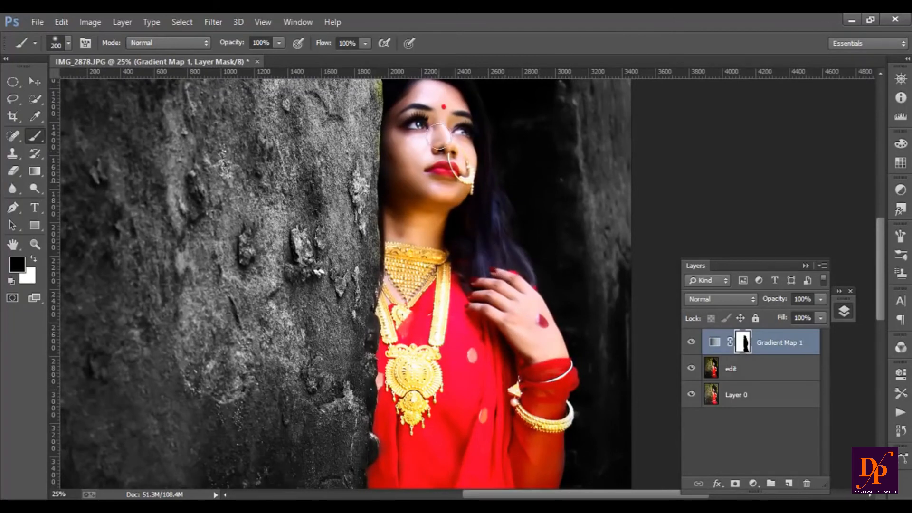
# - Paint white on the mask with a size 100 brush over the green patch on the wall edge beside the woman's hair
pyautogui.moveTo(414, 176); pyautogui.dragTo(448, 317)
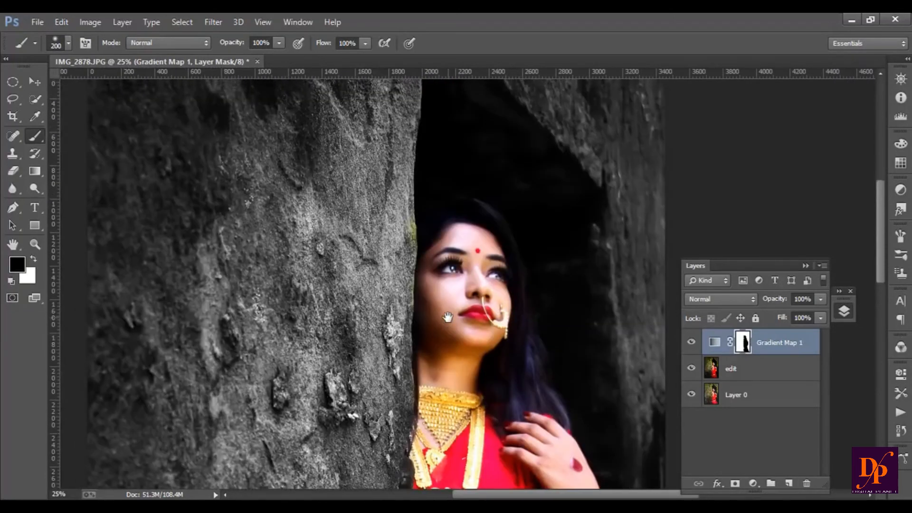
pyautogui.click(33, 259)
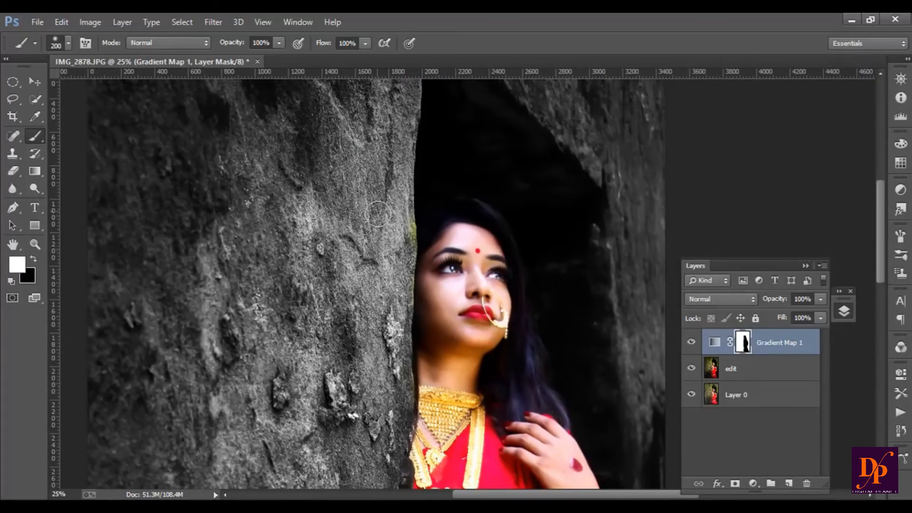
pyautogui.press('[')
pyautogui.press('[')
pyautogui.press('[')
pyautogui.press('[')
pyautogui.moveTo(409, 232)
pyautogui.mouseDown()
pyautogui.moveTo(396, 350)
pyautogui.moveTo(408, 403)
pyautogui.moveTo(402, 204)
pyautogui.moveTo(391, 312)
pyautogui.moveTo(382, 191)
pyautogui.mouseUp()
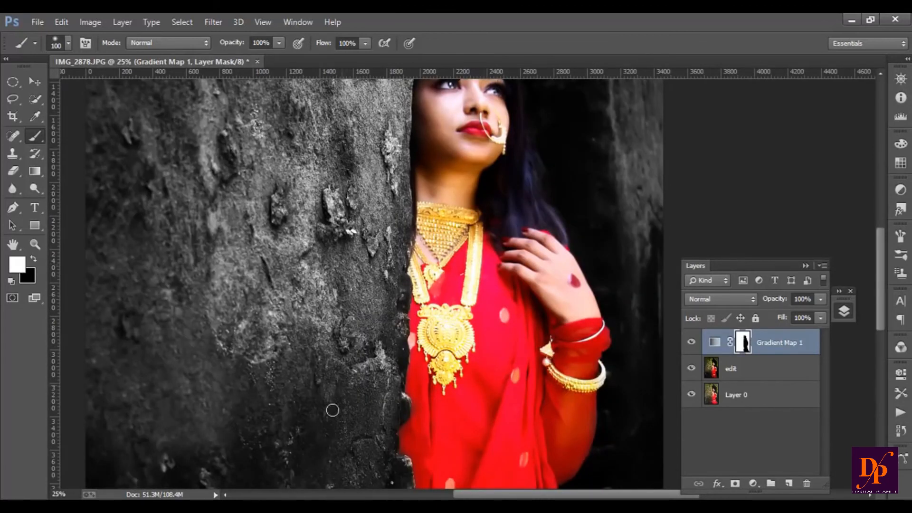
# - View the whole photo and toggle the Gradient Map 1 layer's visibility to compare the background with and without it
pyautogui.click(39, 243)
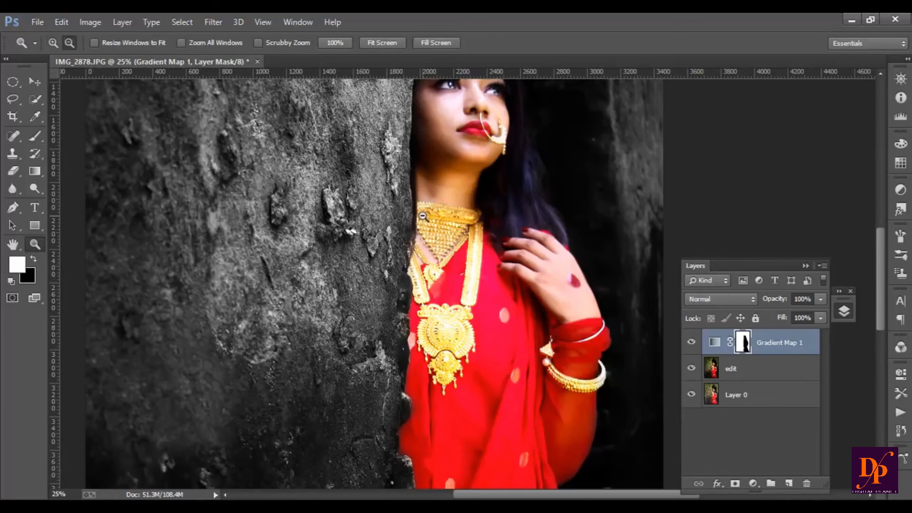
pyautogui.keyDown('alt'); pyautogui.click(421, 215); pyautogui.keyUp('alt')
pyautogui.keyDown('alt'); pyautogui.click(495, 222); pyautogui.keyUp('alt')
pyautogui.keyDown('alt'); pyautogui.click(494, 221); pyautogui.keyUp('alt')
pyautogui.click(692, 343)
pyautogui.click(691, 342)
pyautogui.click(691, 343)
pyautogui.click(692, 343)
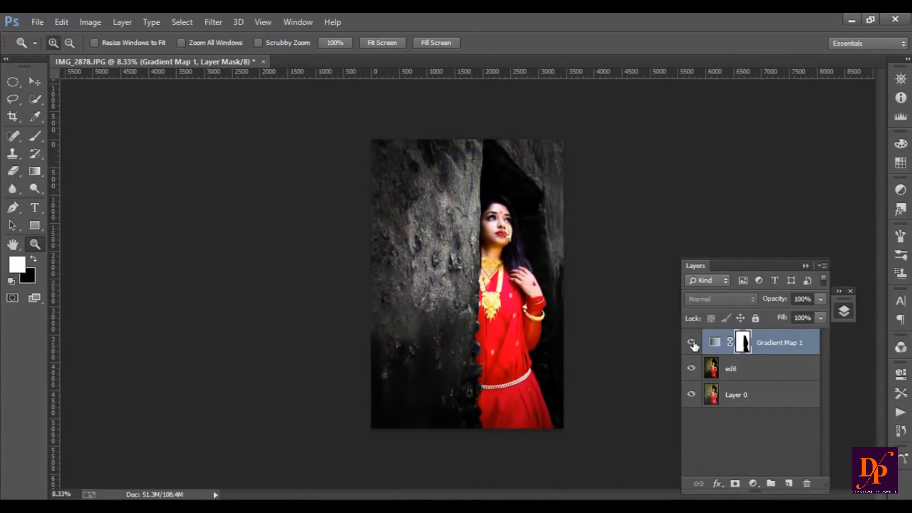
# - Merge the Gradient Map 1 and edit layers into one layer and toggle its visibility to compare with the original
pyautogui.keyDown('shift'); pyautogui.click(764, 370); pyautogui.keyUp('shift')
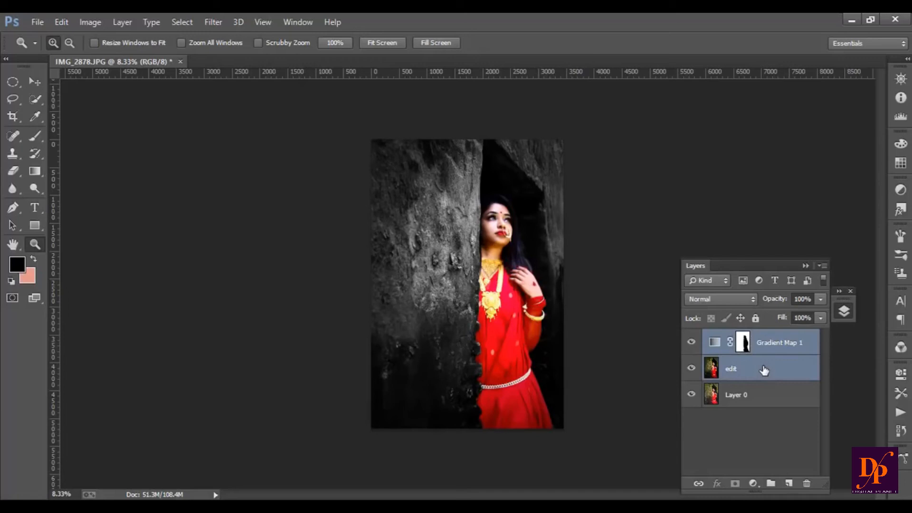
pyautogui.hotkey('ctrl', 'e')
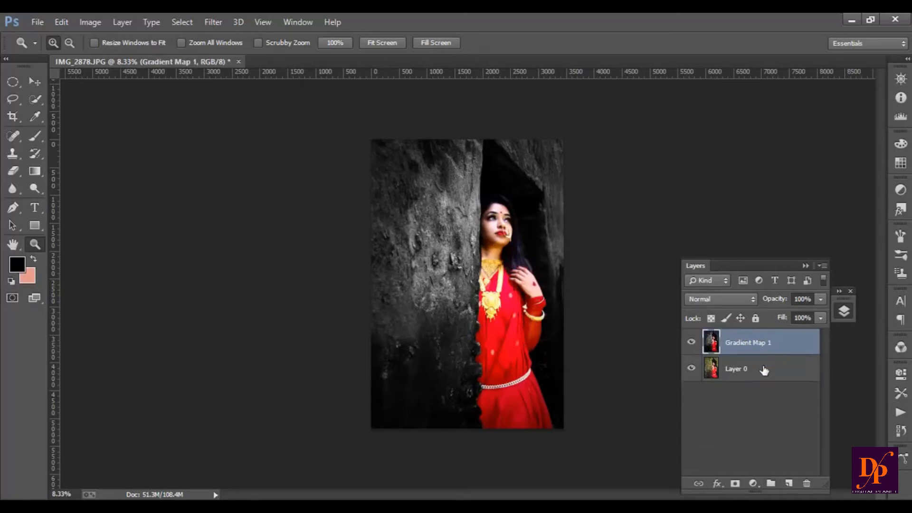
pyautogui.click(693, 343)
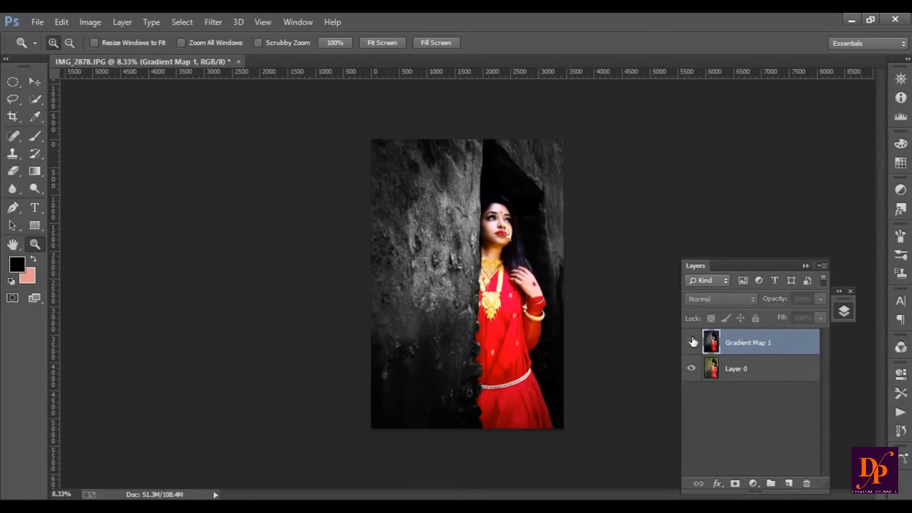
pyautogui.click(693, 342)
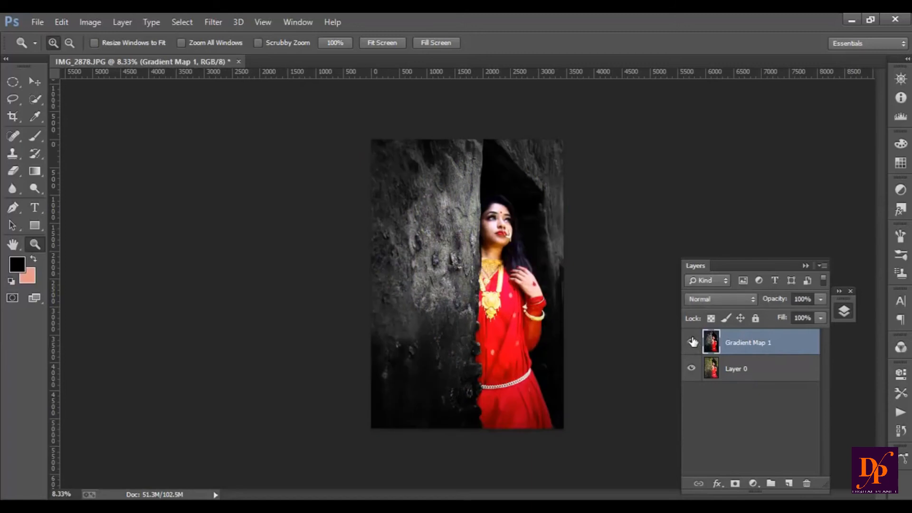
# - Apply Color Efex Pro 4's Brilliance / Warmth filter with warmth 12%, perceptual saturation 1% and saturation slightly above 21%
pyautogui.click(216, 22)
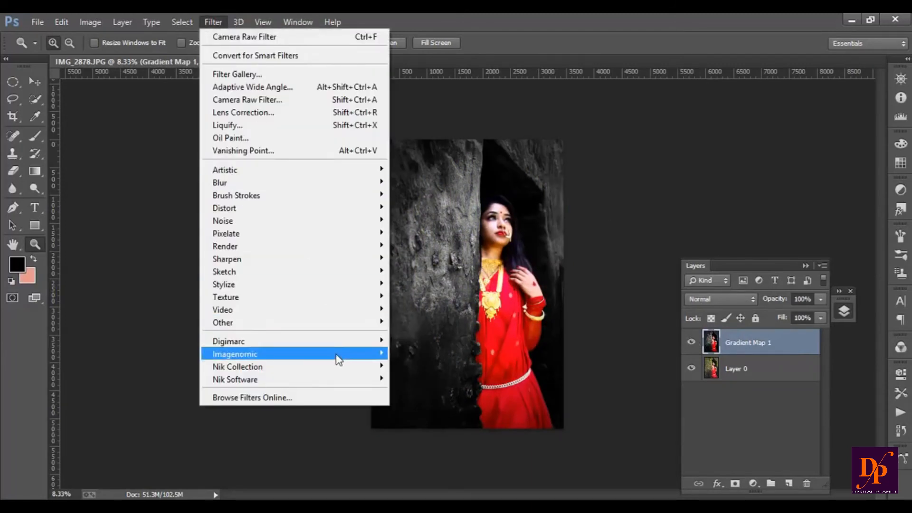
pyautogui.moveTo(336, 367)
pyautogui.click(438, 368)
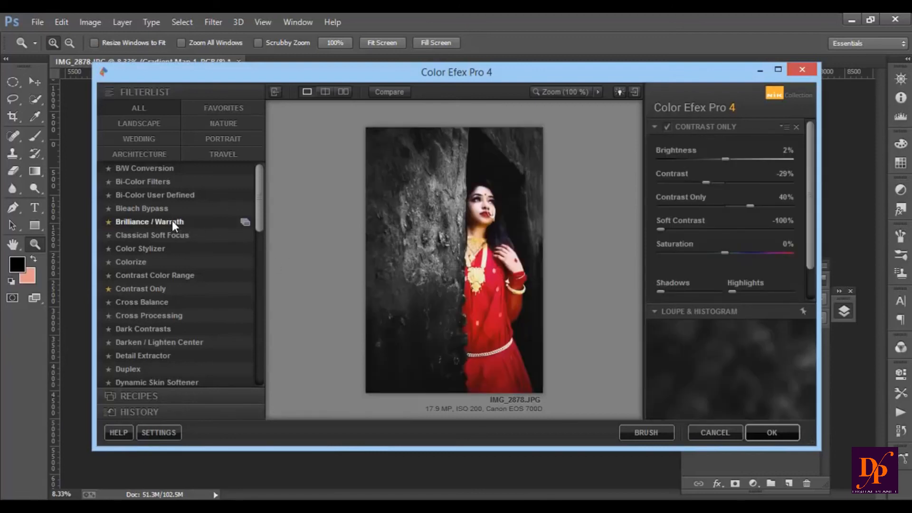
pyautogui.click(172, 223)
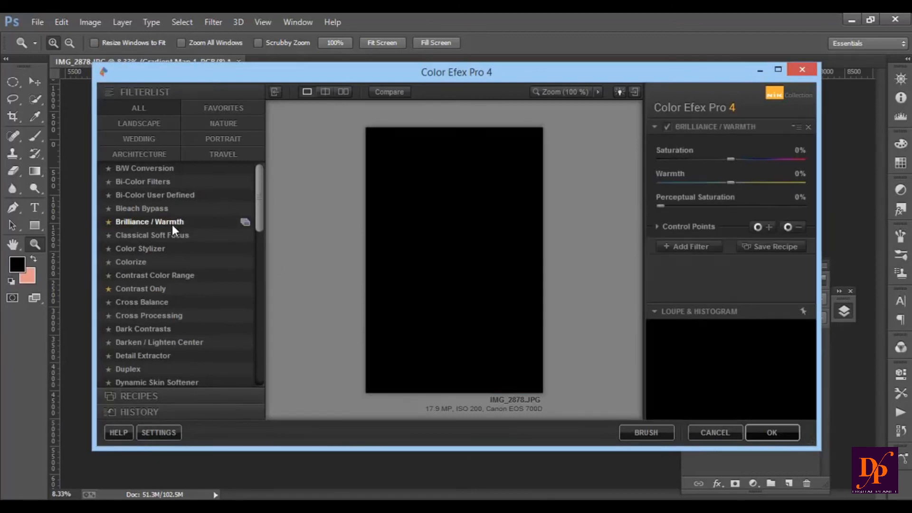
pyautogui.moveTo(731, 160); pyautogui.dragTo(742, 183)
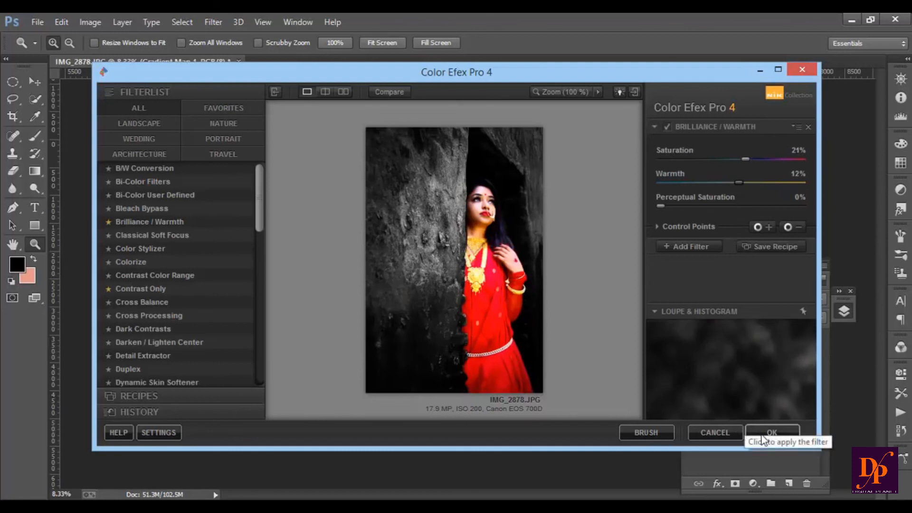
pyautogui.moveTo(660, 206)
pyautogui.mouseDown()
pyautogui.moveTo(722, 206)
pyautogui.moveTo(663, 207)
pyautogui.mouseUp()
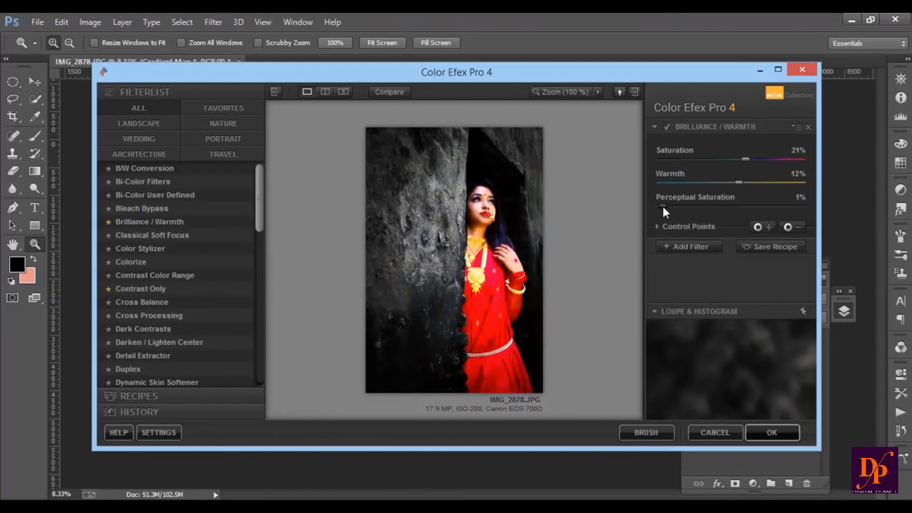
pyautogui.moveTo(745, 159); pyautogui.dragTo(748, 159)
pyautogui.click(772, 432)
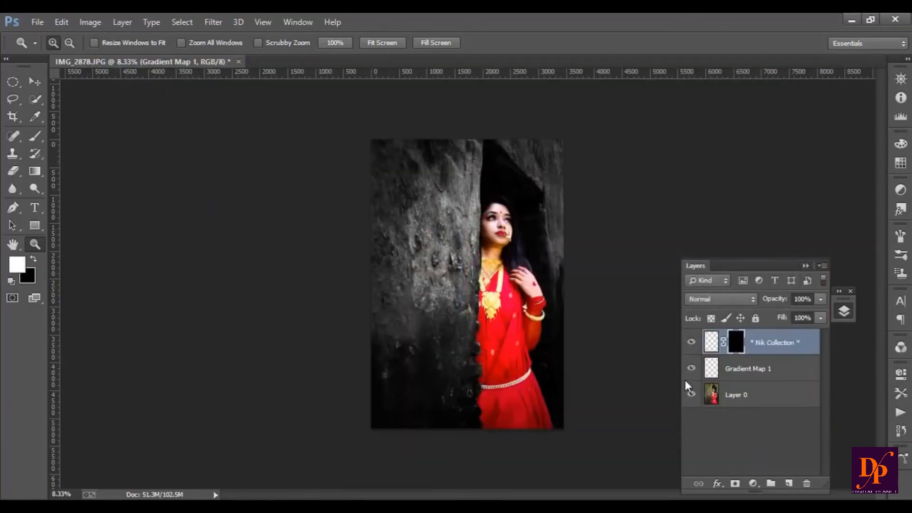
pyautogui.click(701, 362)
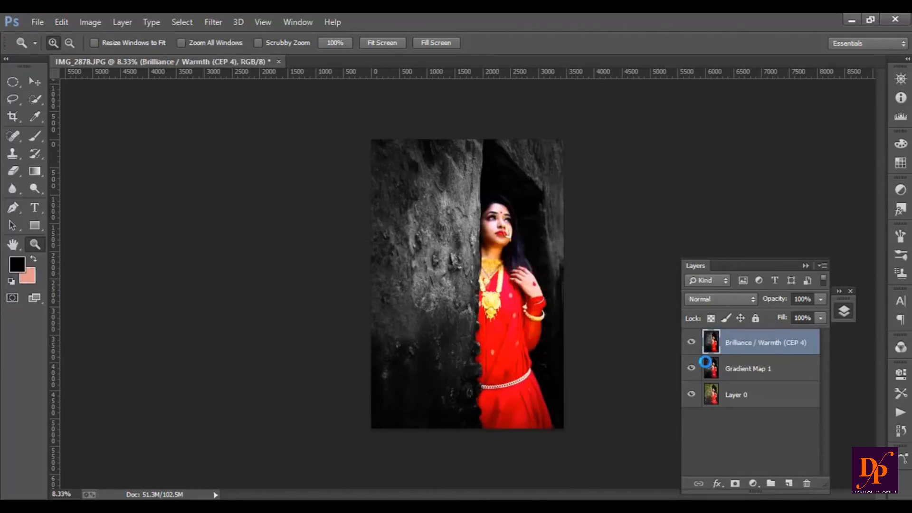
# - Toggle the Brilliance / Warmth and Gradient Map 1 layers' visibility to compare the finished edit with the original photo
pyautogui.click(691, 343)
pyautogui.click(691, 343)
pyautogui.click(690, 343)
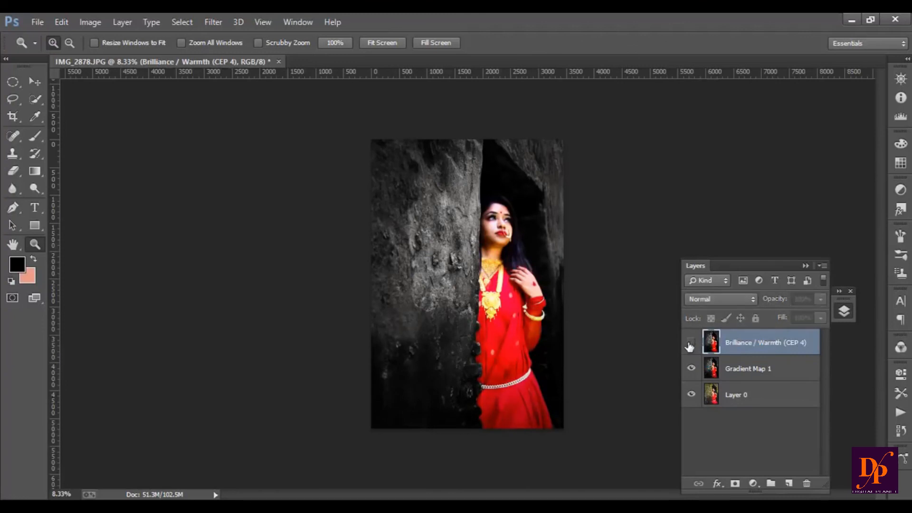
pyautogui.click(691, 343)
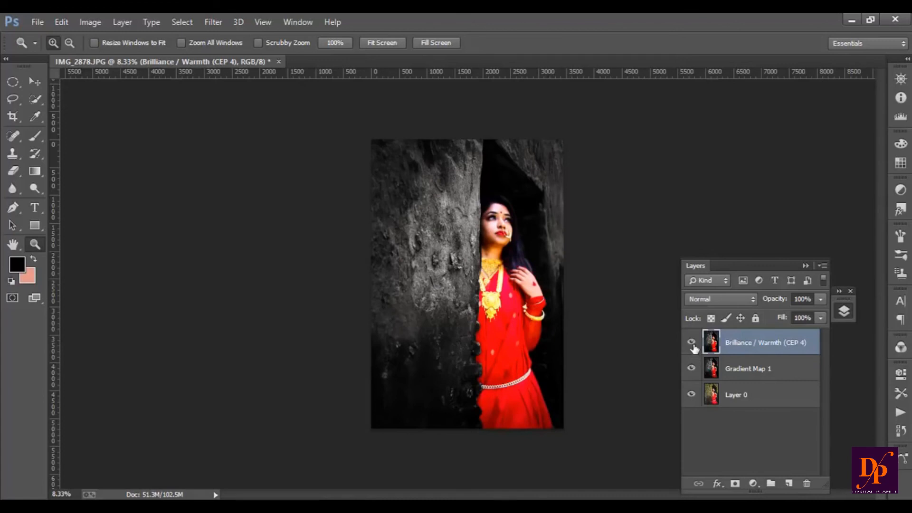
pyautogui.click(691, 344)
pyautogui.click(692, 368)
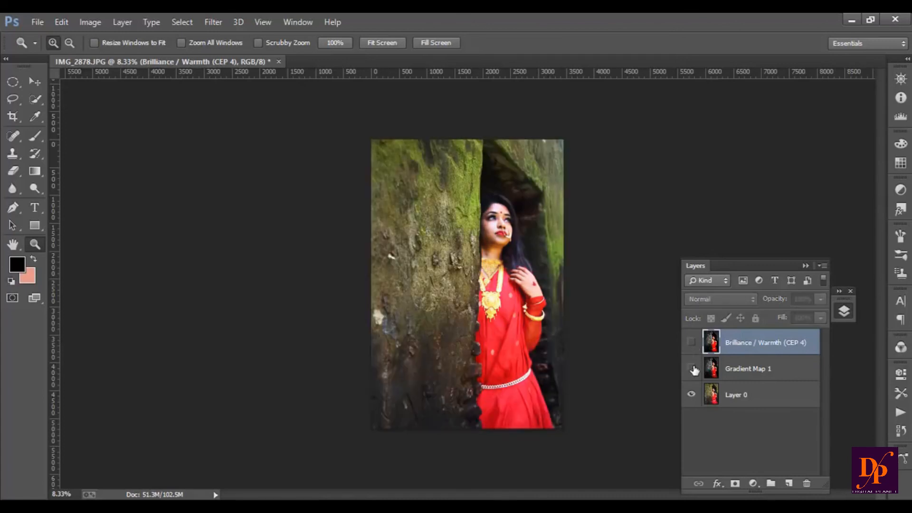
pyautogui.click(692, 368)
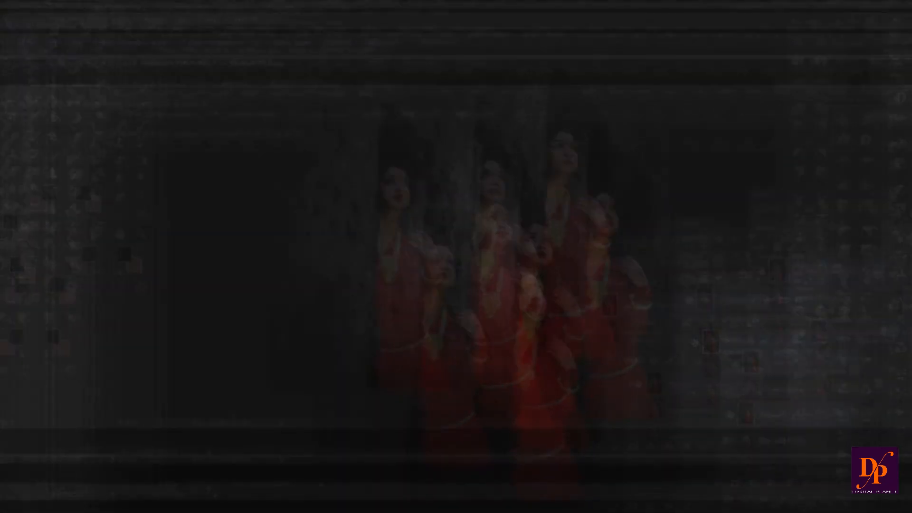